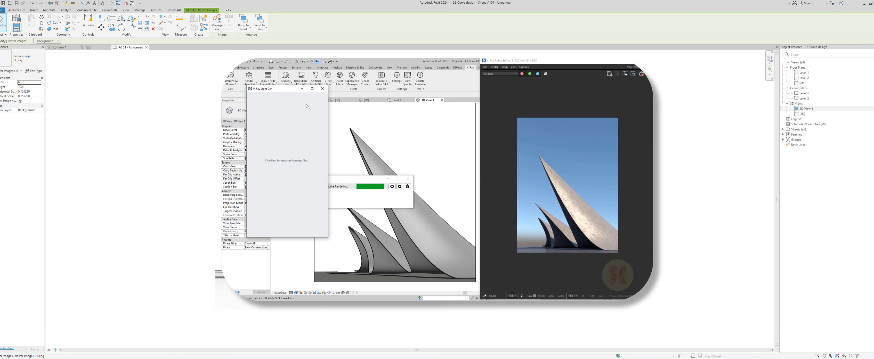
Examine the curved building and its floor slabs from several angles in the {3D} view
click(659, 248)
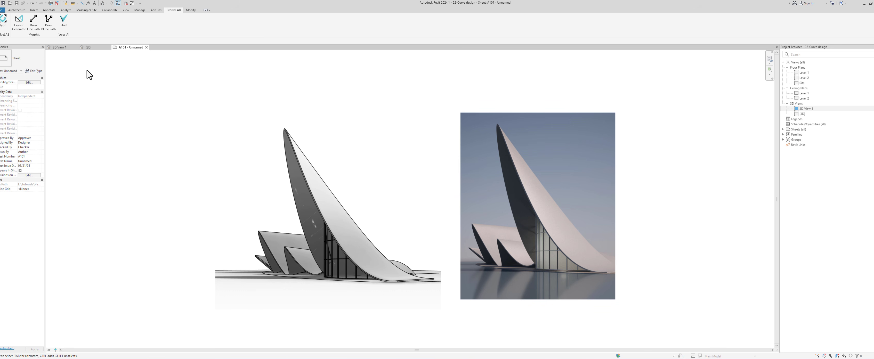
click(89, 48)
middle_drag(382, 203, 517, 307)
click(462, 277)
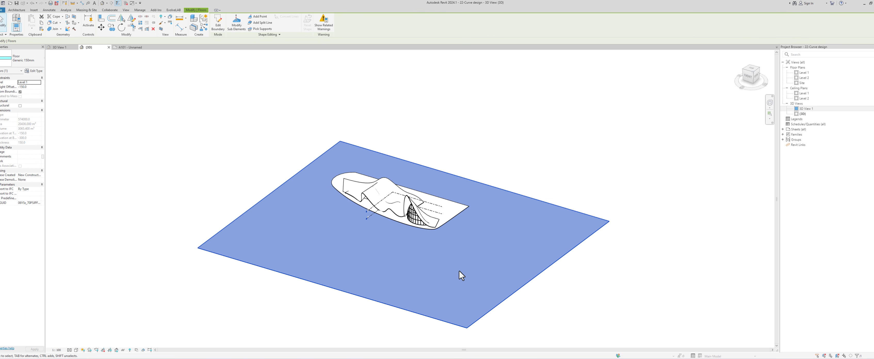
scroll(429, 258, up, 3)
click(486, 195)
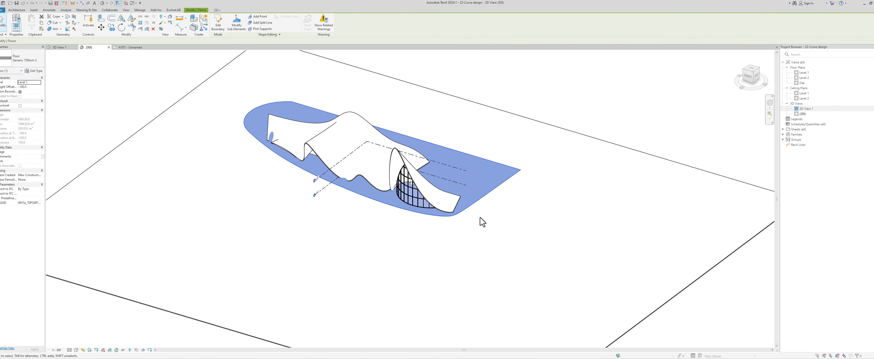
shift+middle_drag(482, 222, 258, 227)
shift+middle_drag(387, 234, 389, 192)
shift+middle_drag(442, 190, 240, 187)
scroll(468, 196, up, 6)
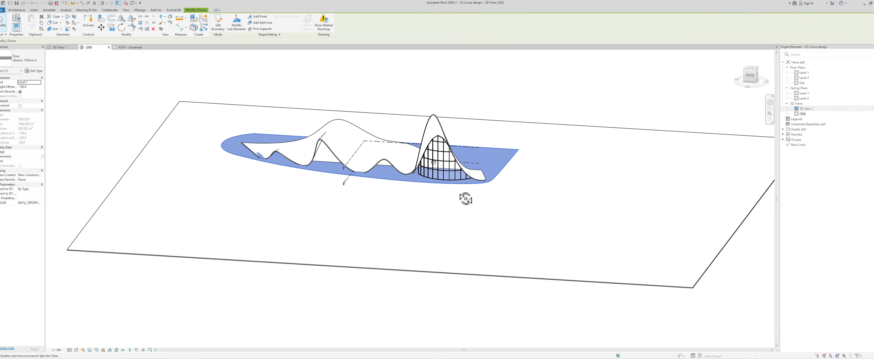
shift+middle_drag(502, 217, 453, 239)
key(Escape)
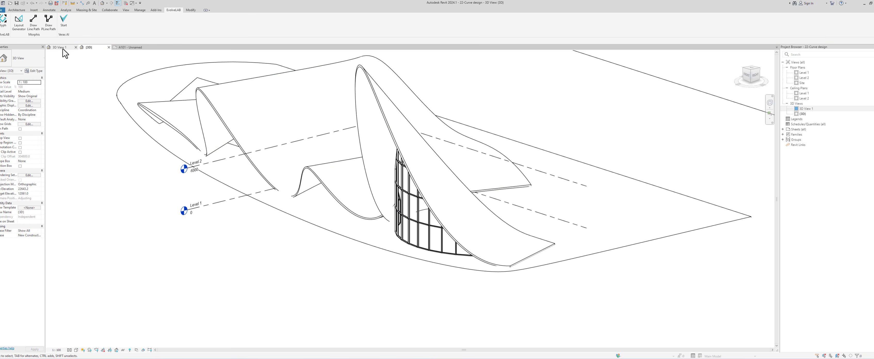
Switch to the perspective view 3D View 1 and set its visual style to Hidden Line
click(63, 49)
scroll(298, 261, up, 5)
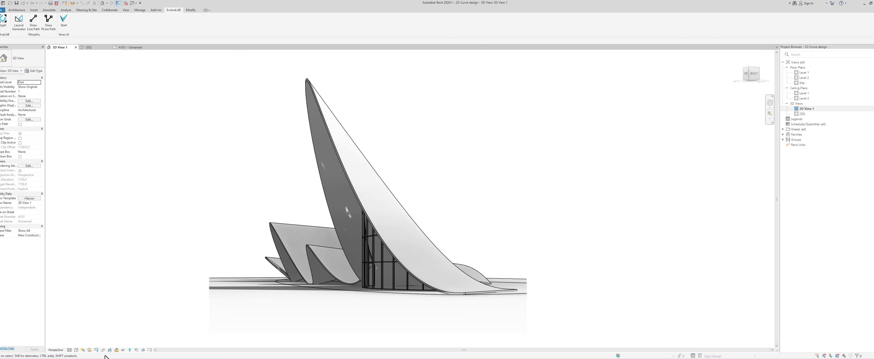
click(76, 350)
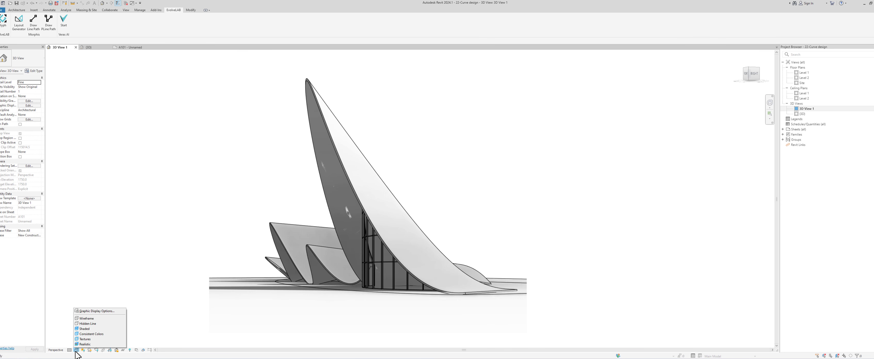
click(101, 324)
middle_drag(261, 257, 302, 272)
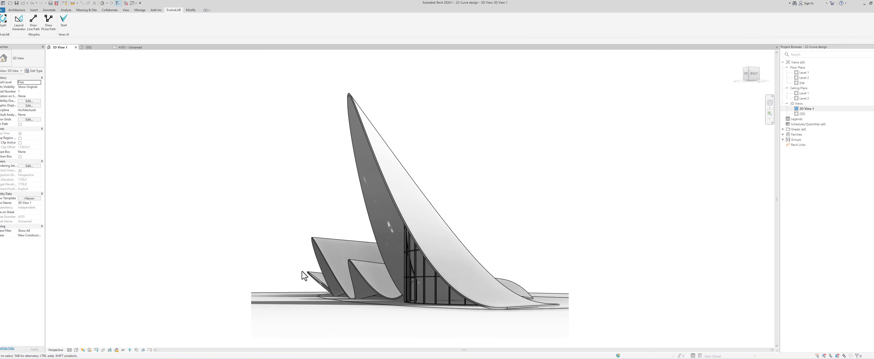
Inspect the curved roof and the layer material in the large base floor's structure, leaving the floor type unchanged
click(325, 256)
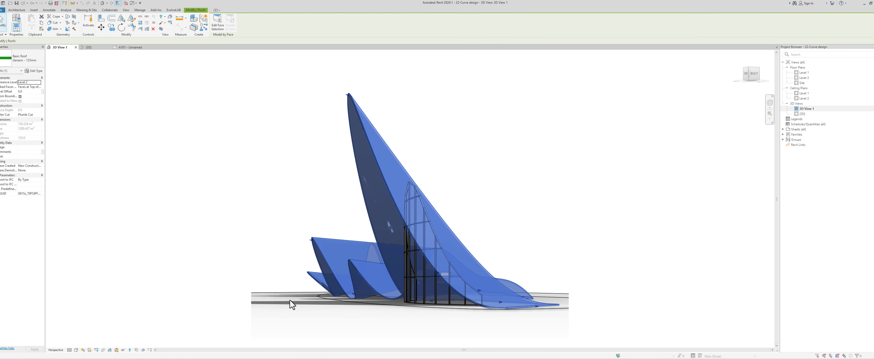
click(281, 292)
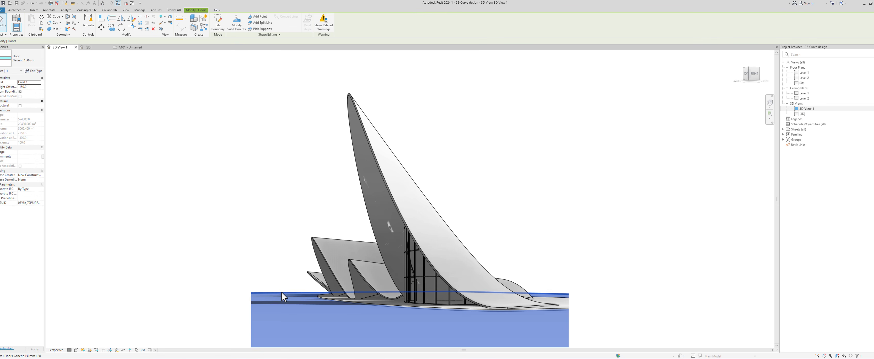
click(34, 70)
click(468, 154)
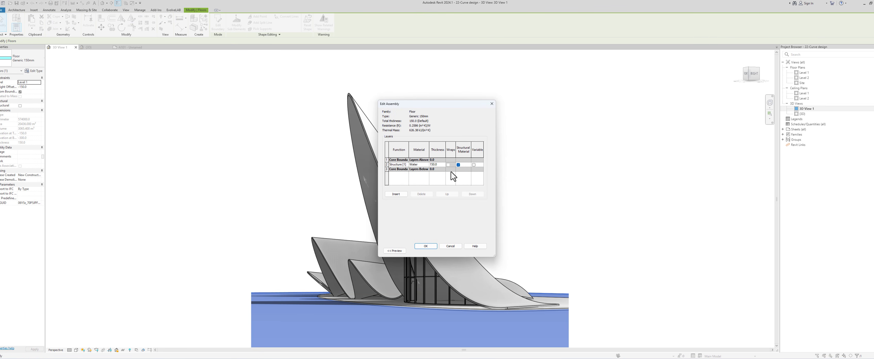
click(492, 104)
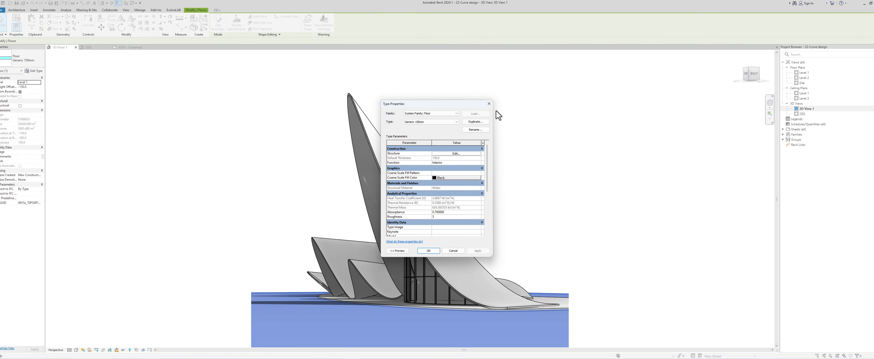
click(489, 104)
click(530, 158)
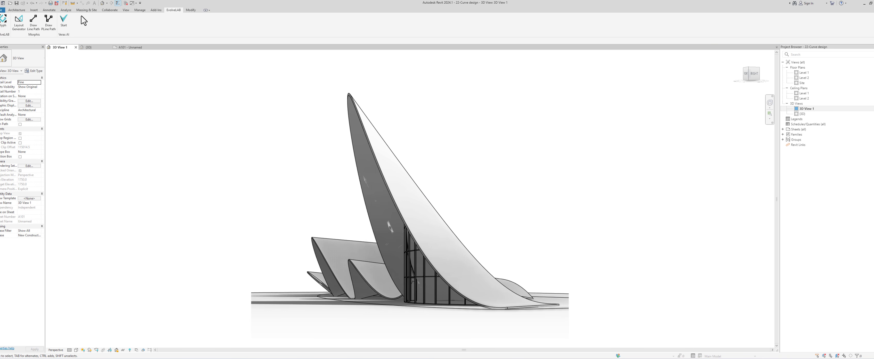
Start Veras for the perspective view and render it with the Starchitecture Realistic preset
click(64, 21)
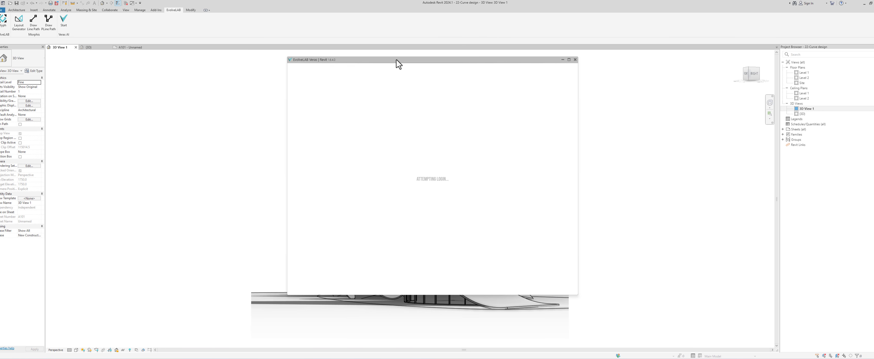
drag(398, 64, 585, 59)
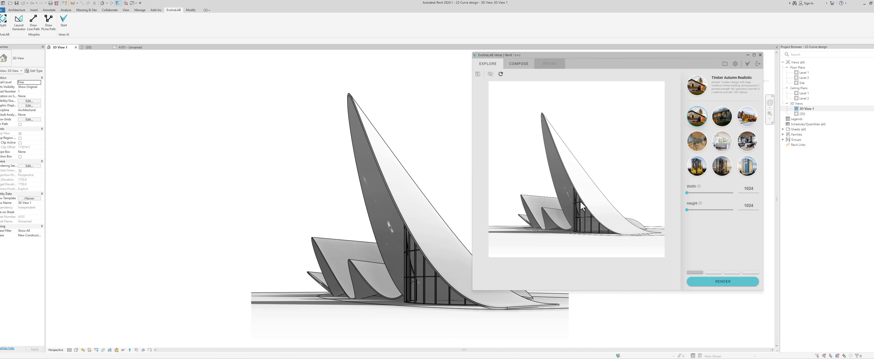
click(746, 174)
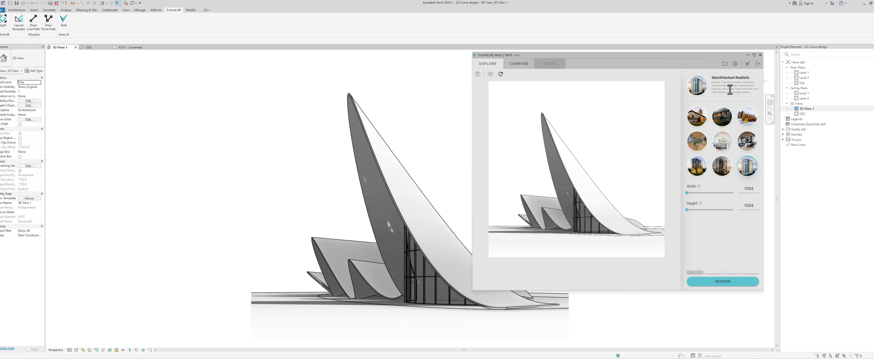
drag(717, 82, 744, 95)
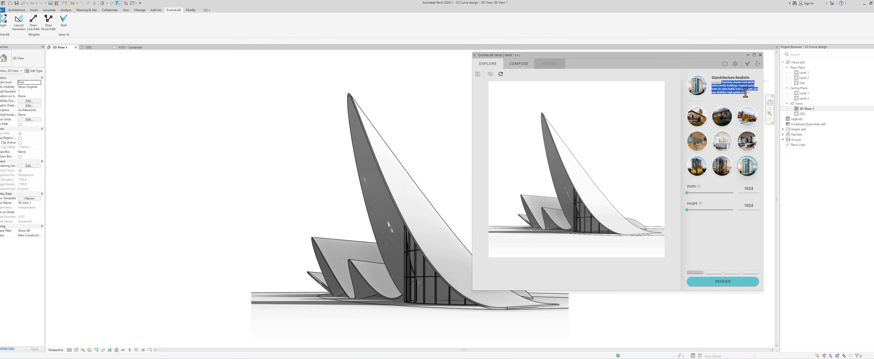
click(744, 94)
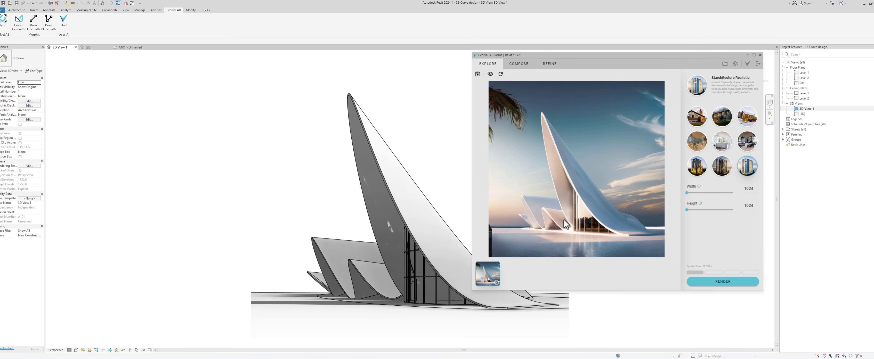
In Compose mode, replace "marble" with "concrete" in the prompt, set Geometry Override to 8 and Prompt Strength to 79, and render
drag(593, 56, 531, 57)
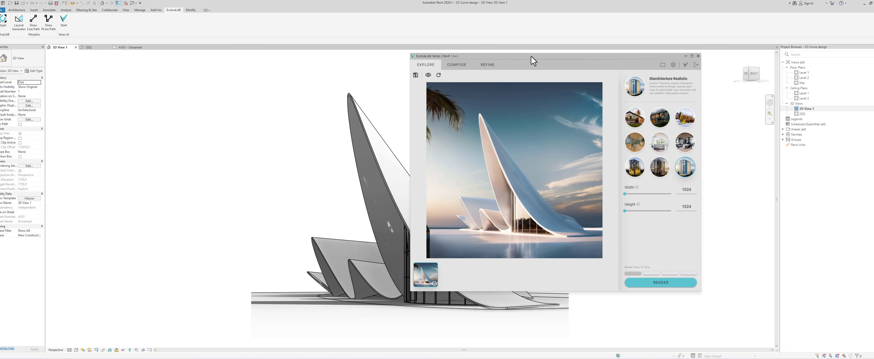
click(461, 67)
click(652, 190)
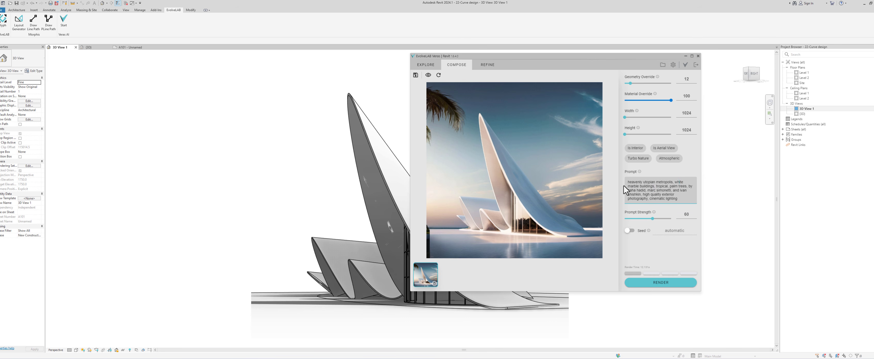
double_click(632, 186)
text(concrete)
drag(630, 84, 628, 85)
mouse_move(654, 94)
click(663, 287)
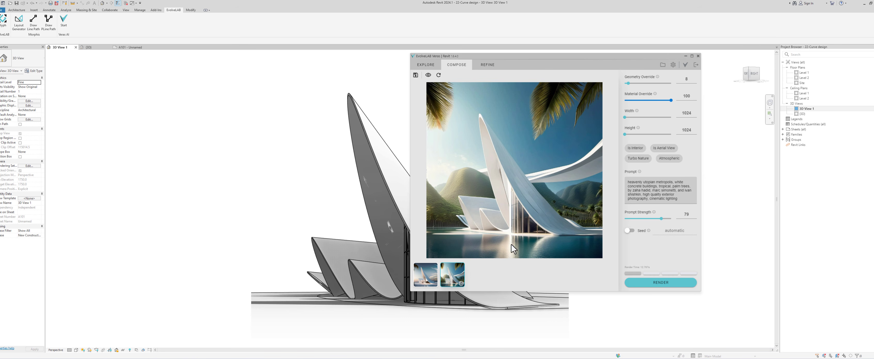
Compare the first two renders, reselect the second, and render a batch of four variations with its settings
click(427, 275)
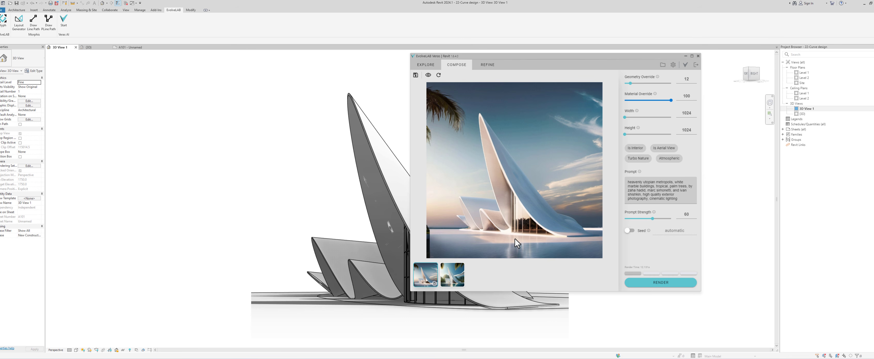
click(456, 276)
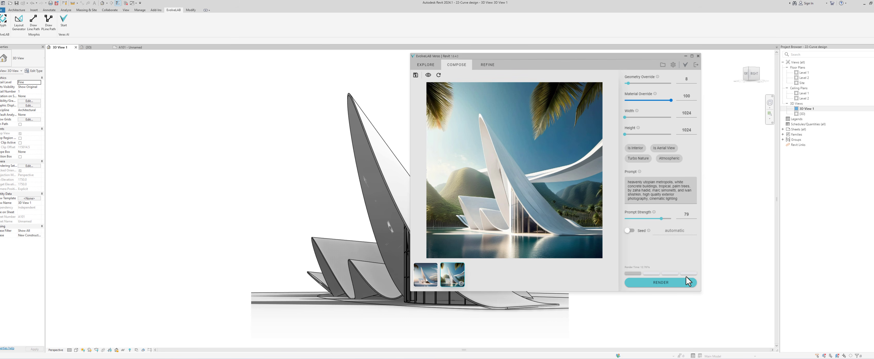
click(651, 274)
click(689, 274)
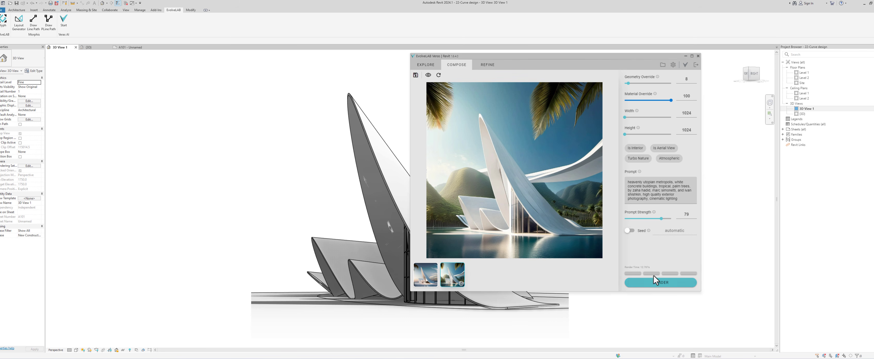
click(667, 289)
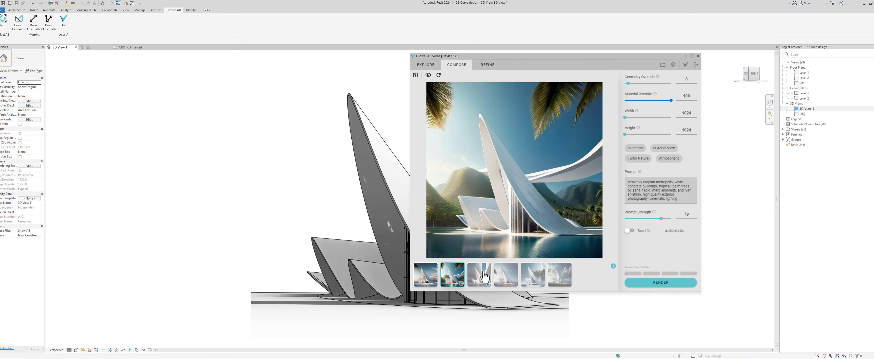
Review the four new variations one by one and select the second of them for refinement
click(484, 277)
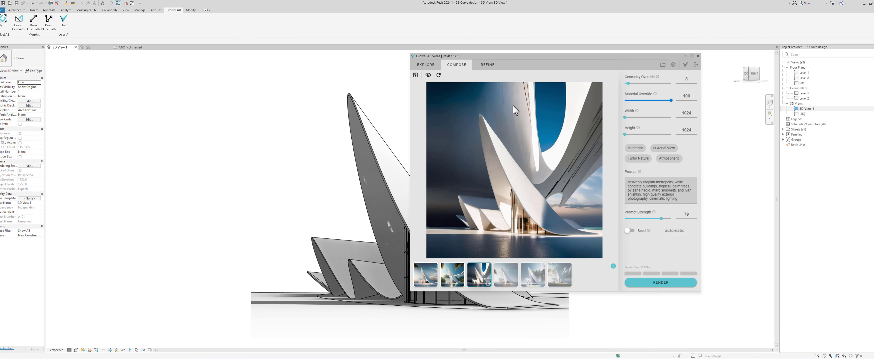
click(512, 275)
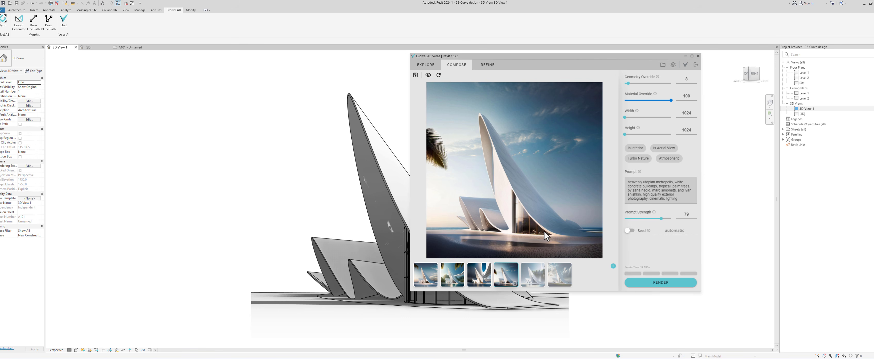
click(535, 270)
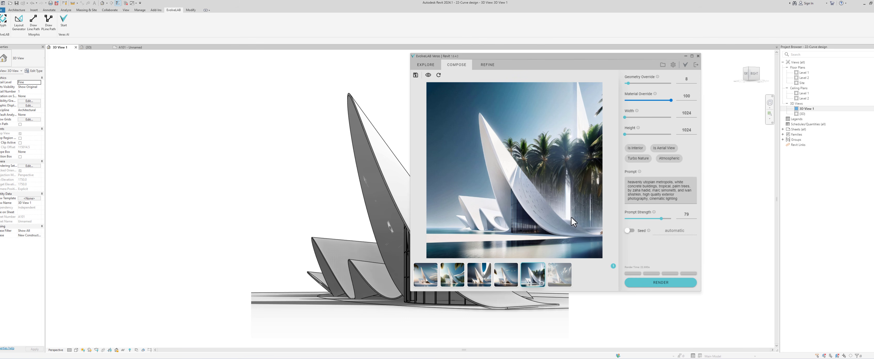
click(567, 271)
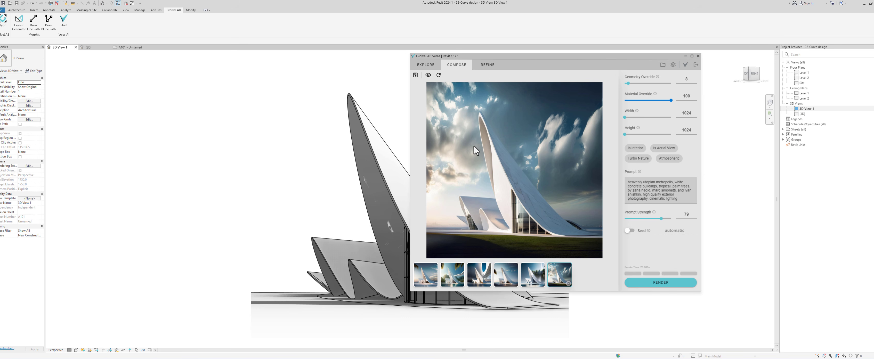
click(514, 283)
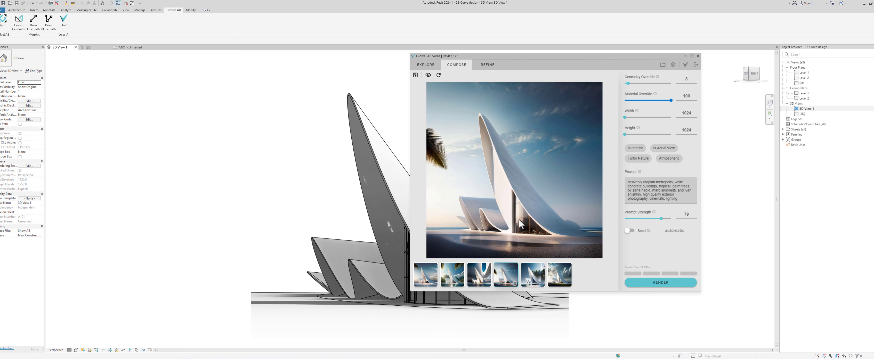
Open the image save dialog for the selected render and close it without saving
click(415, 76)
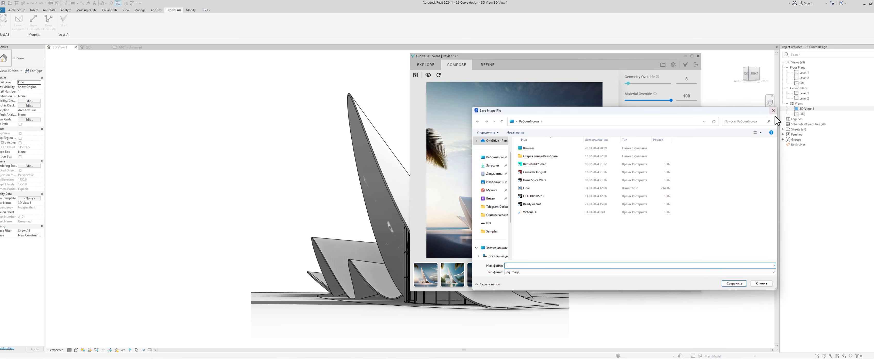
click(773, 111)
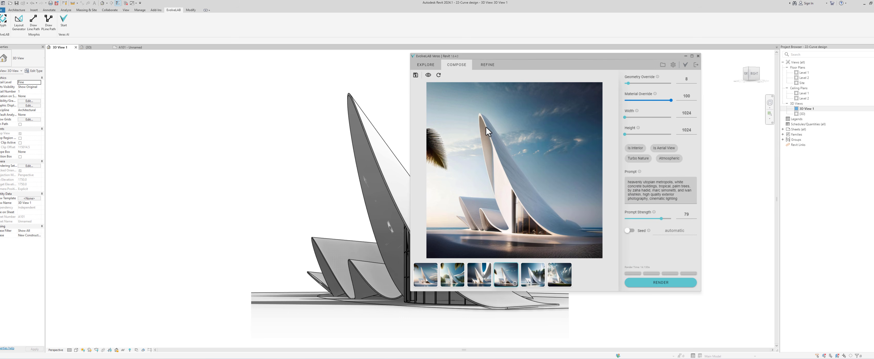
Upscale the selected render in Refine mode with an increased scale factor
click(486, 66)
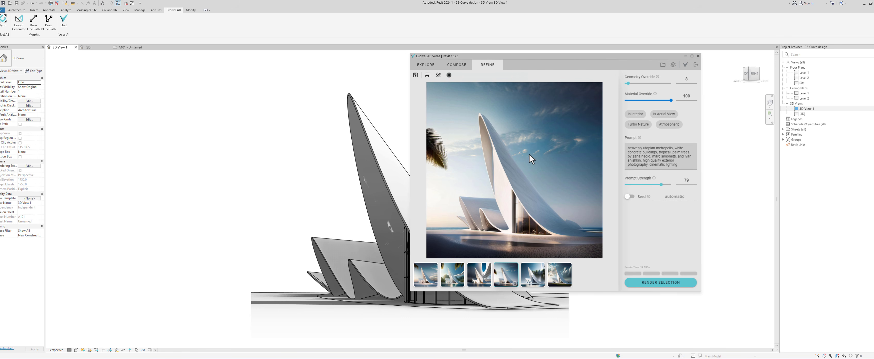
click(429, 76)
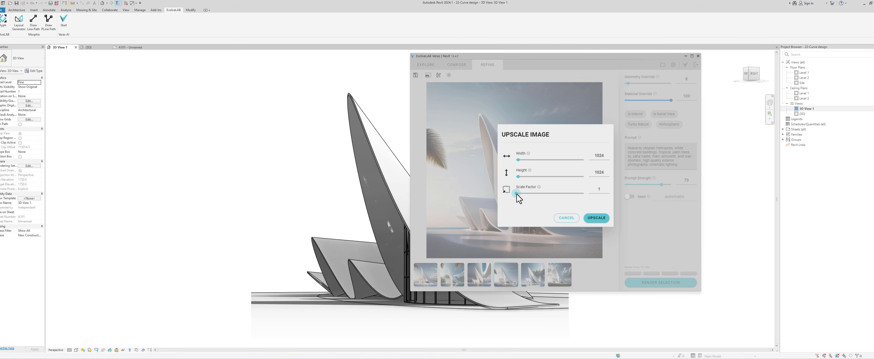
drag(518, 196, 523, 196)
click(602, 219)
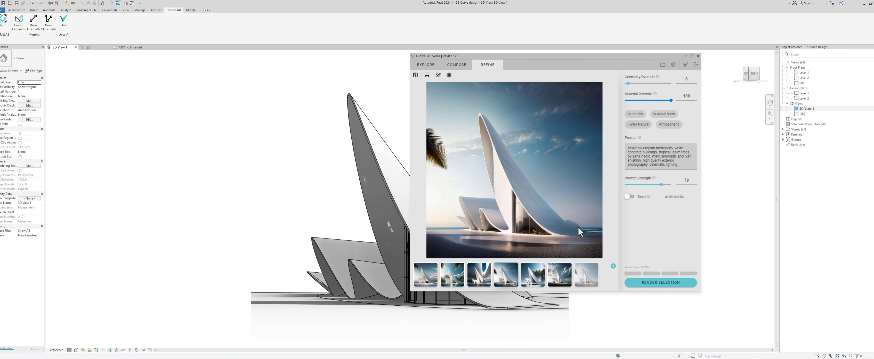
Compare the upscaled render with the original render it was made from
click(579, 270)
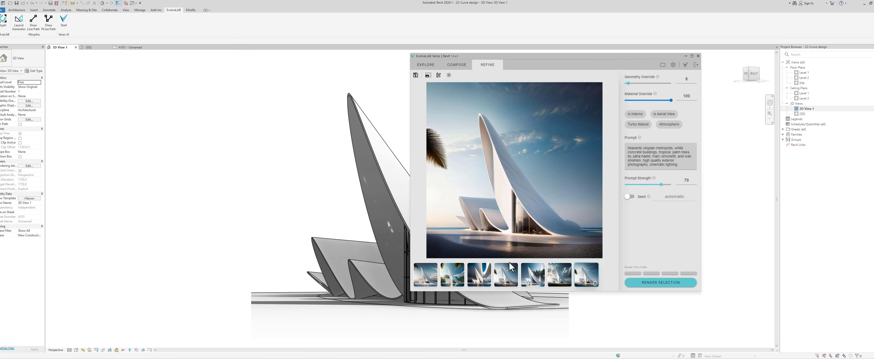
click(507, 273)
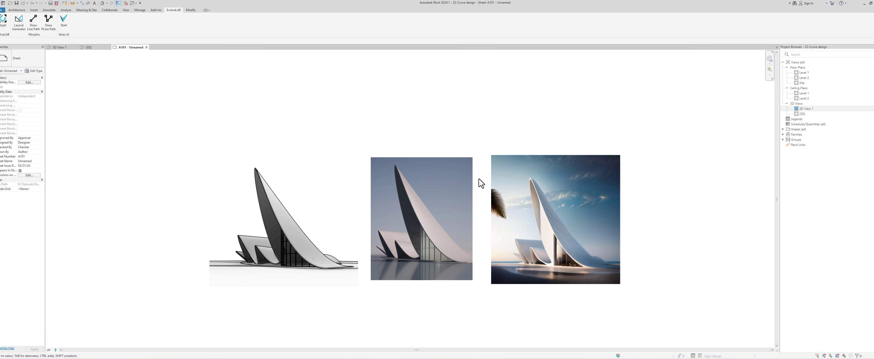
Move the blue-sky render on sheet A101 closer to the middle image and adjust its vertical alignment with it
click(552, 221)
drag(552, 219, 542, 216)
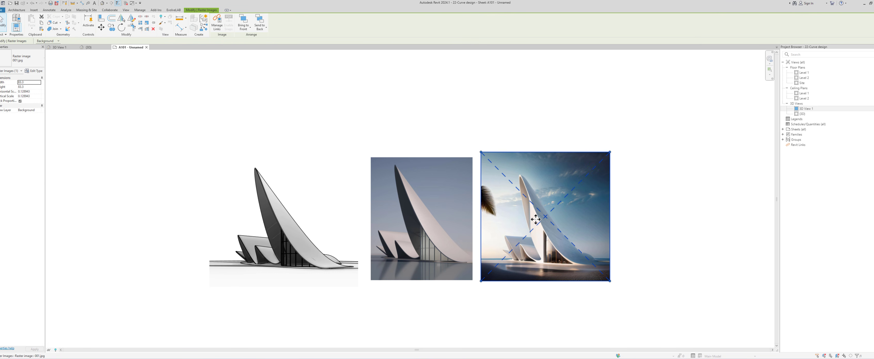
click(629, 222)
scroll(589, 205, up, 2)
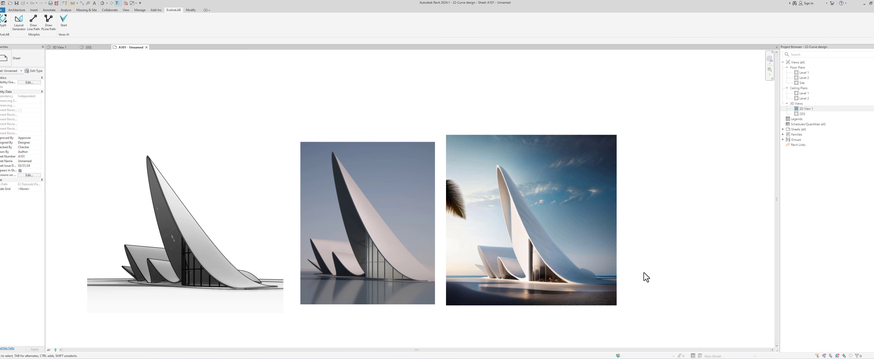
click(536, 260)
drag(536, 260, 536, 258)
click(667, 267)
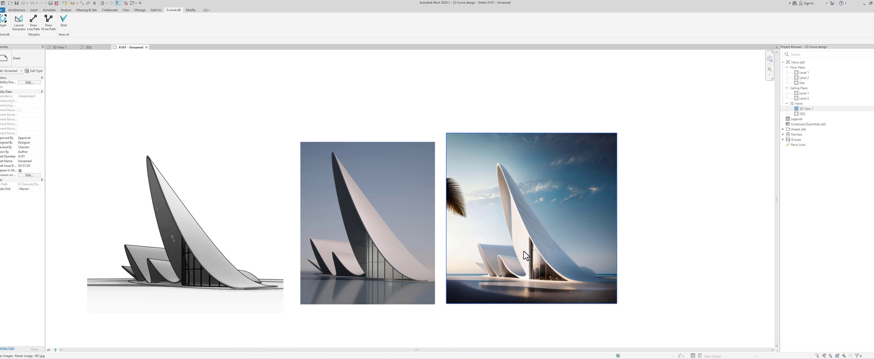
click(545, 243)
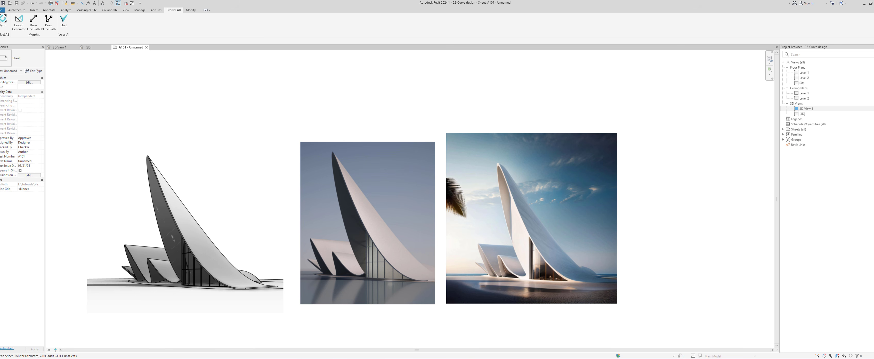
Switch to the Revit window with the Snowdon Towers sample project and start Veras on the Commercial Space L4 camera view
mouse_move(488, 358)
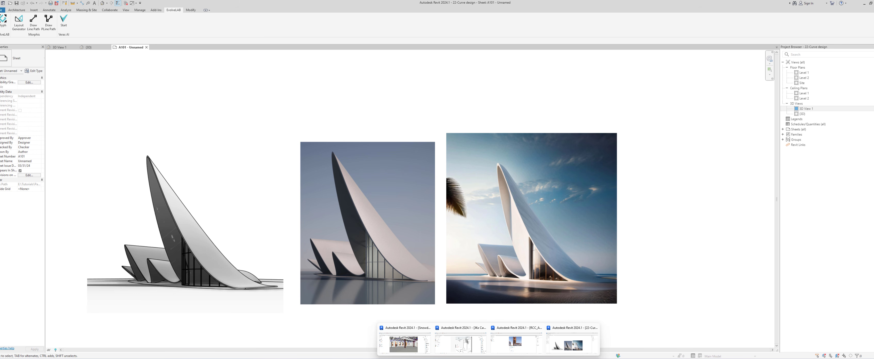
click(409, 343)
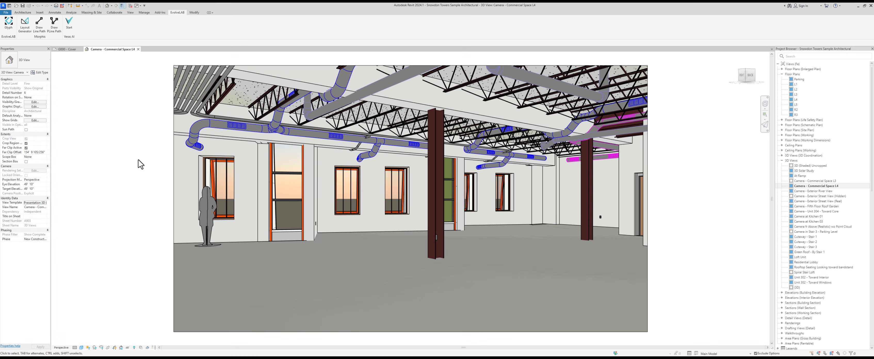
click(65, 25)
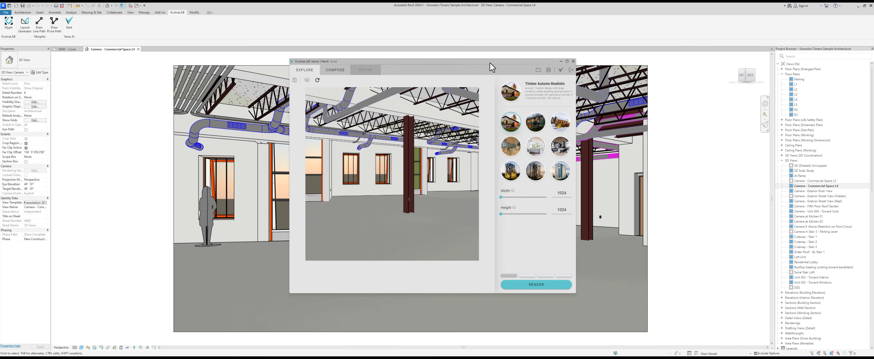
mouse_move(492, 67)
mouse_down()
mouse_move(466, 78)
mouse_move(486, 74)
mouse_up()
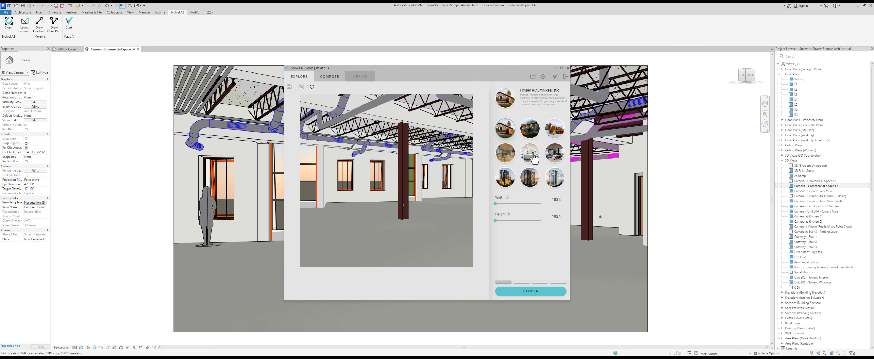
Render the interior with the Living Room Realistic preset at a width of 1408
click(562, 160)
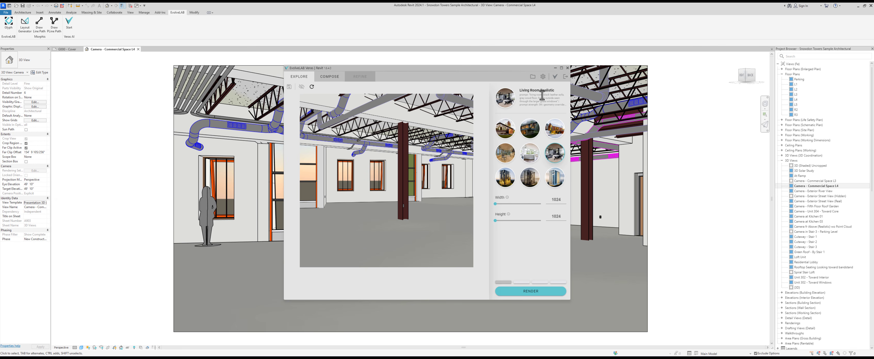
drag(472, 70, 182, 120)
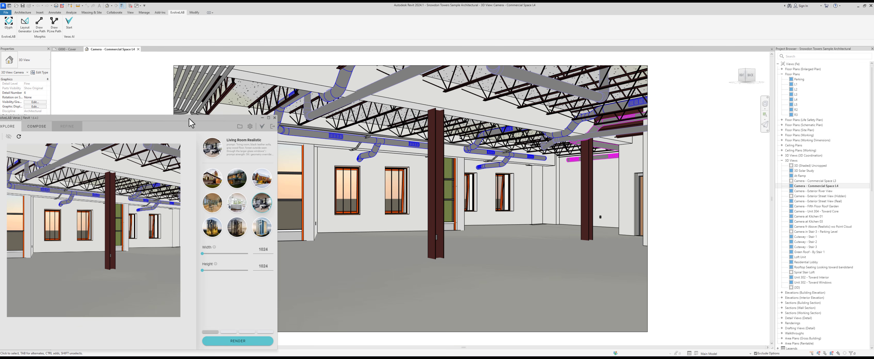
drag(189, 119, 455, 63)
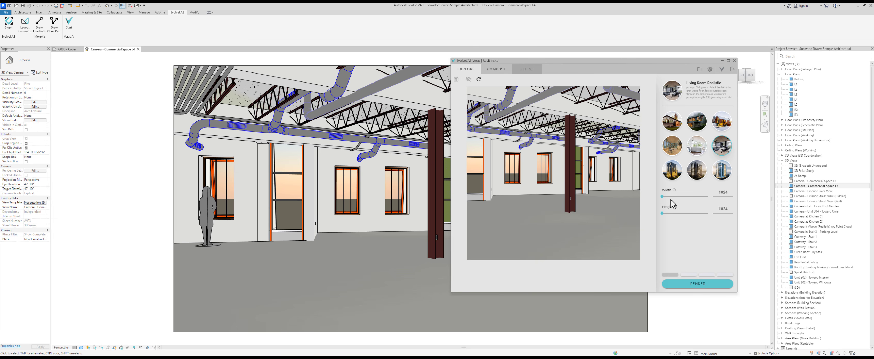
mouse_move(663, 200)
mouse_down()
mouse_move(687, 203)
mouse_move(675, 205)
mouse_up()
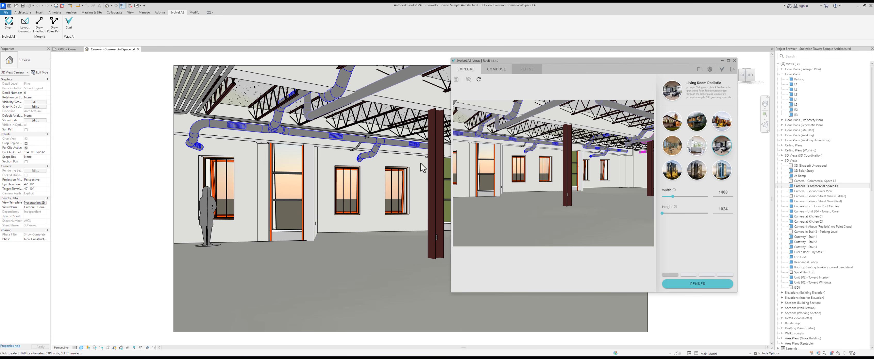
drag(579, 65, 393, 74)
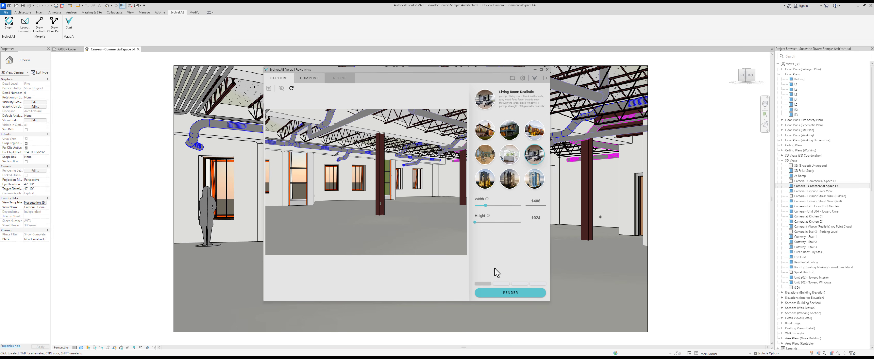
click(509, 296)
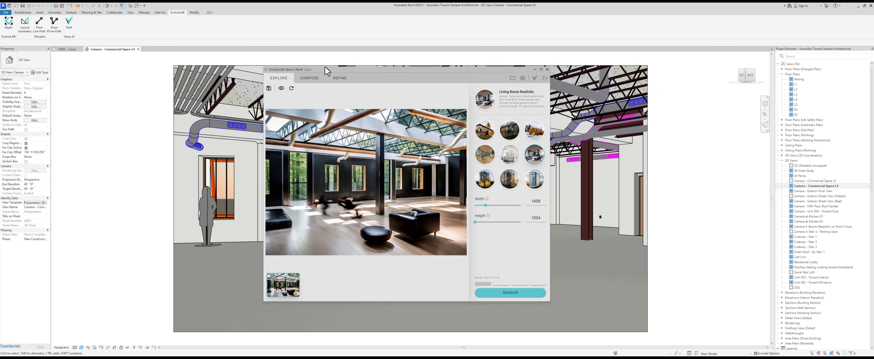
Compare the first interior render with the model by moving the Veras window aside from the camera view
drag(333, 74, 517, 83)
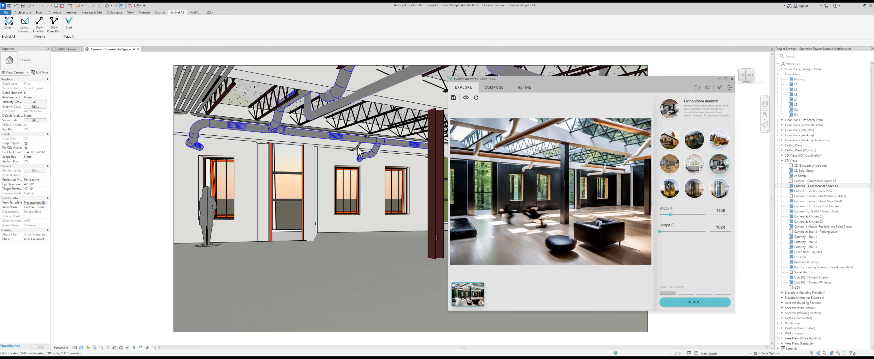
drag(521, 83, 234, 98)
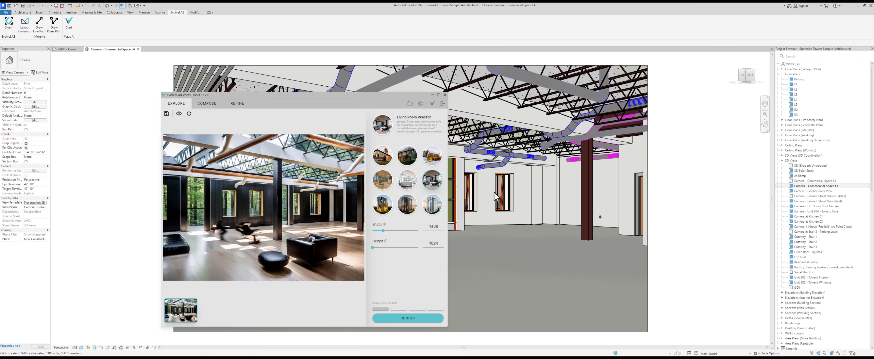
drag(358, 101, 474, 83)
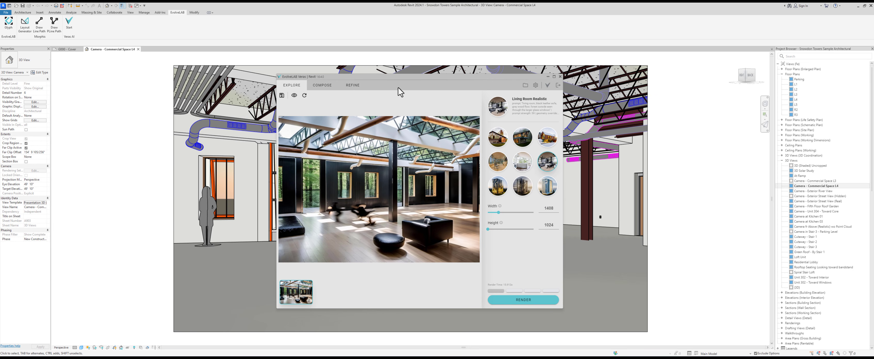
drag(398, 79, 544, 80)
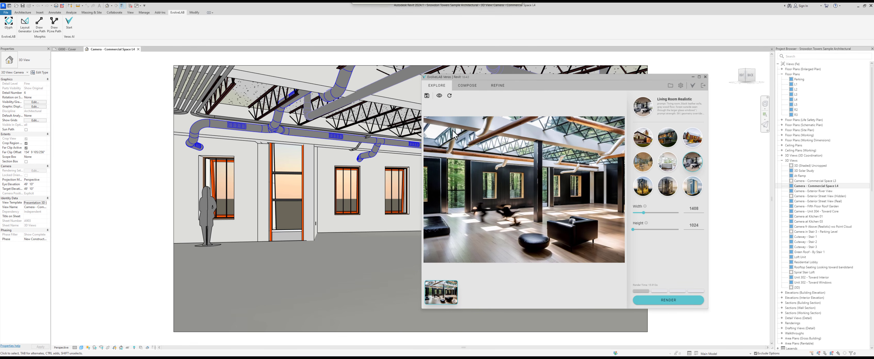
Set the Geometry Override to 0 in Compose mode, render the interior again and open the new result
click(472, 89)
drag(645, 89, 580, 90)
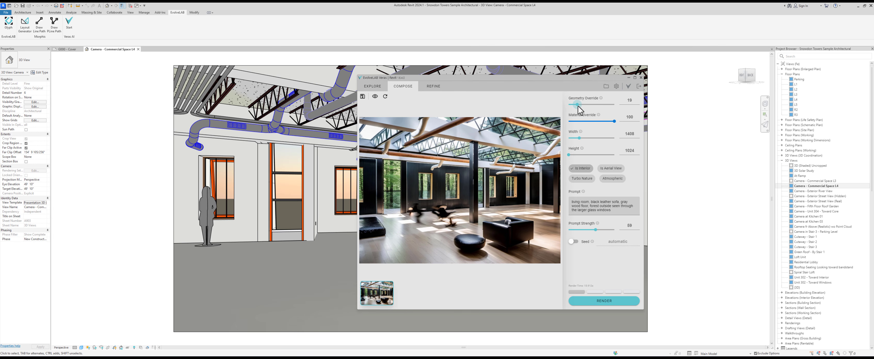
drag(577, 105, 529, 111)
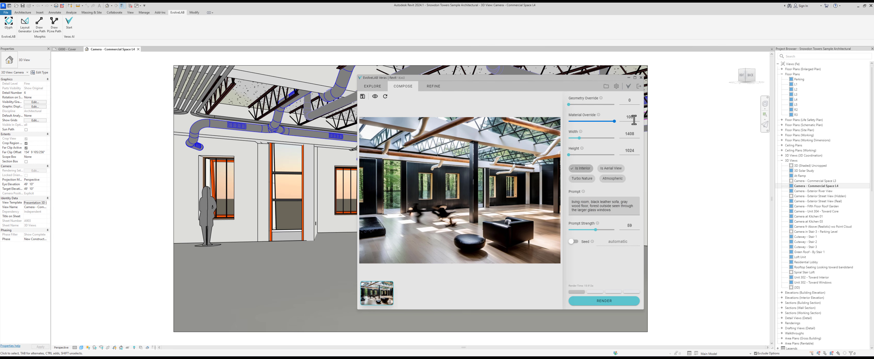
click(603, 303)
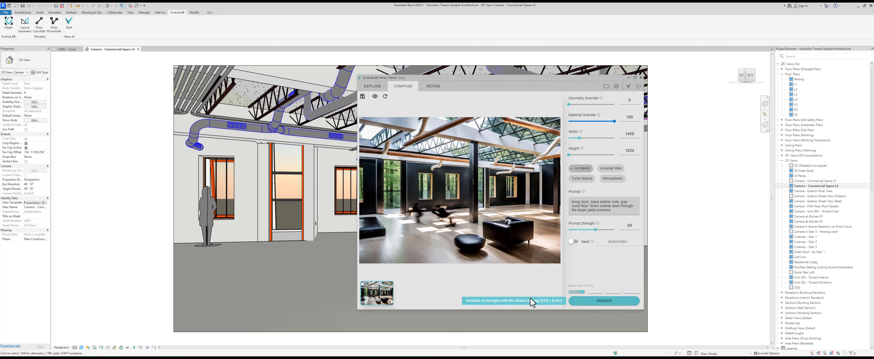
click(411, 294)
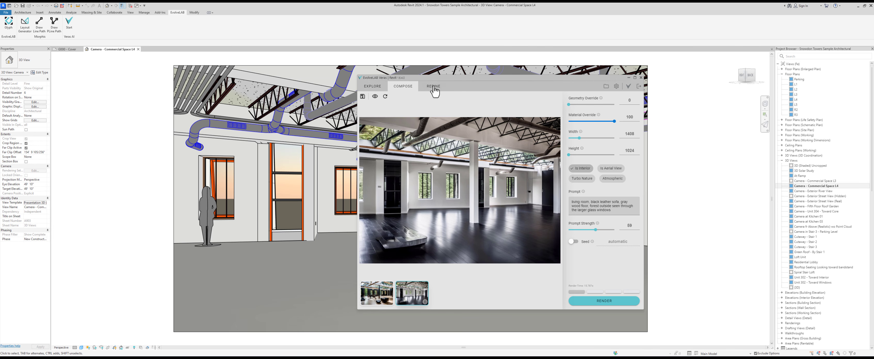
Compare the new render with the camera view and render a batch of four variations with the same settings
drag(441, 78, 613, 89)
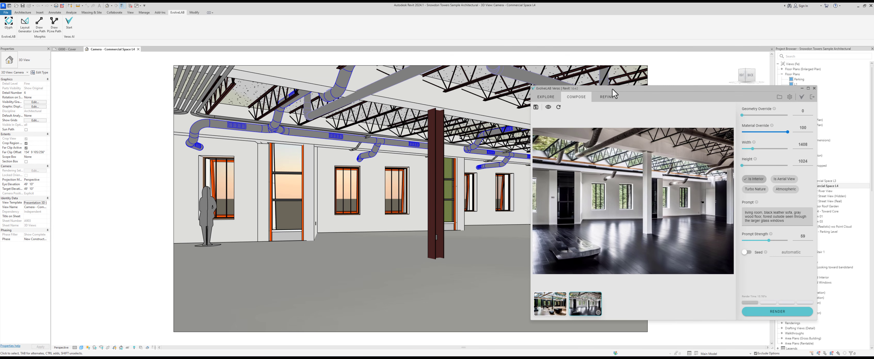
drag(612, 89, 614, 89)
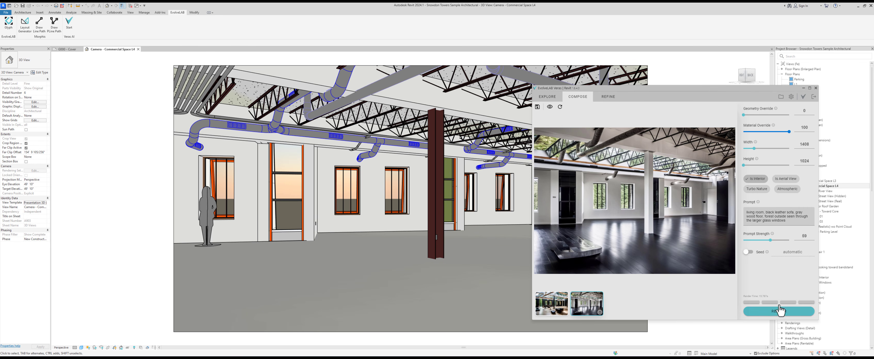
drag(666, 95, 462, 69)
click(581, 292)
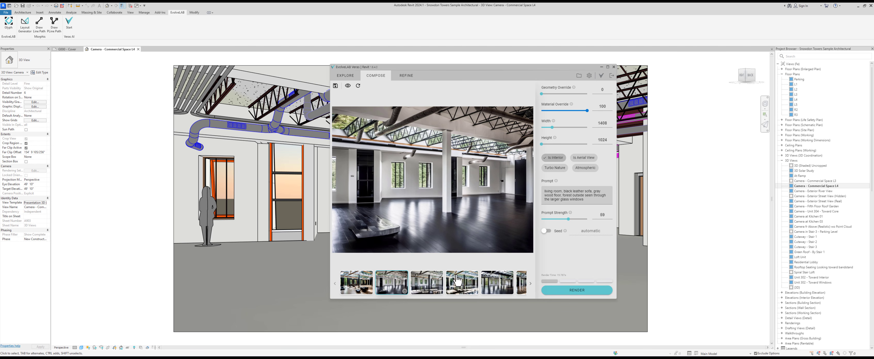
Review several of the new interior variations against the camera view and check the prompt they were rendered with
click(434, 282)
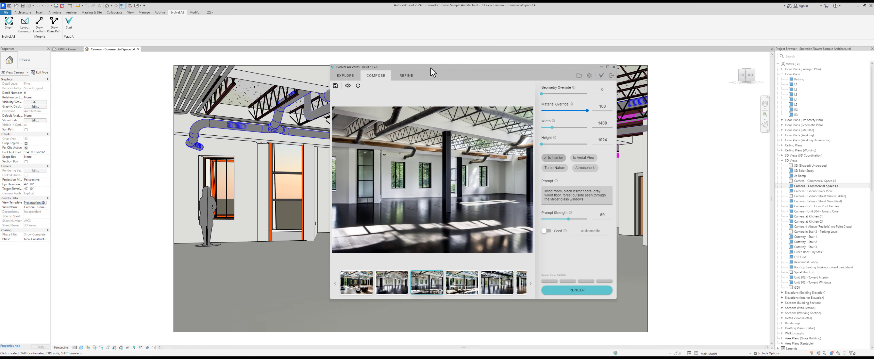
drag(431, 68, 496, 82)
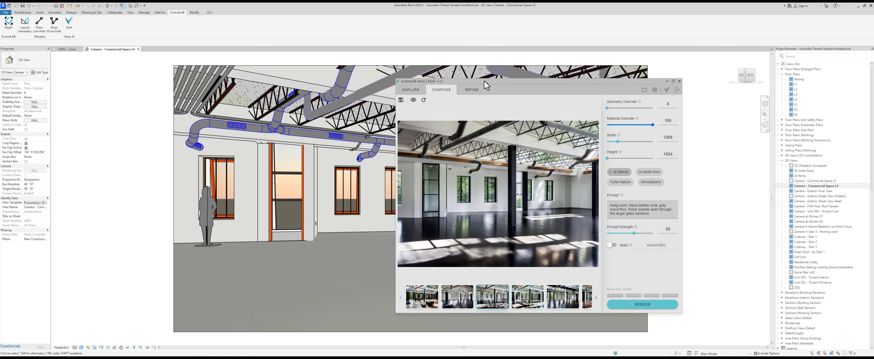
drag(484, 80, 243, 81)
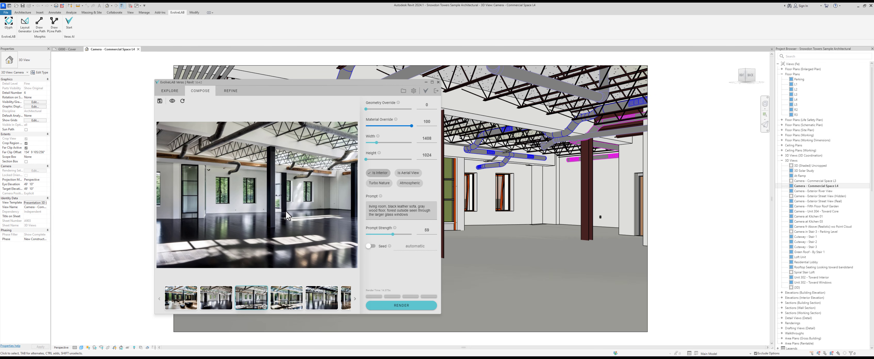
drag(301, 90, 483, 91)
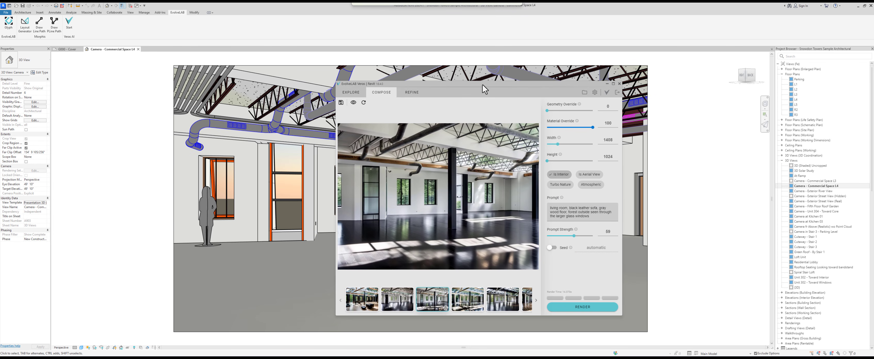
click(473, 302)
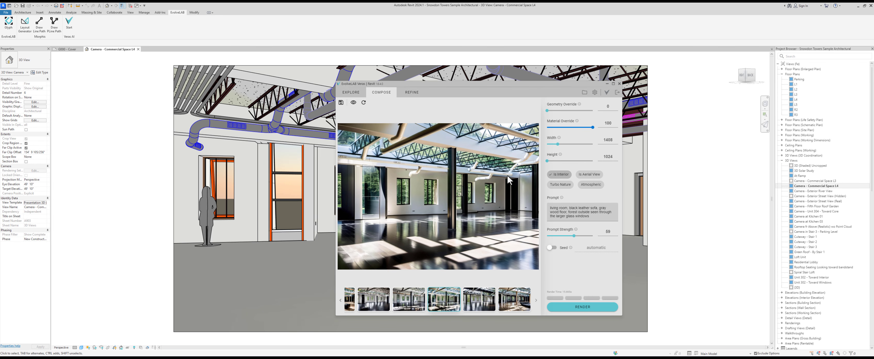
click(512, 301)
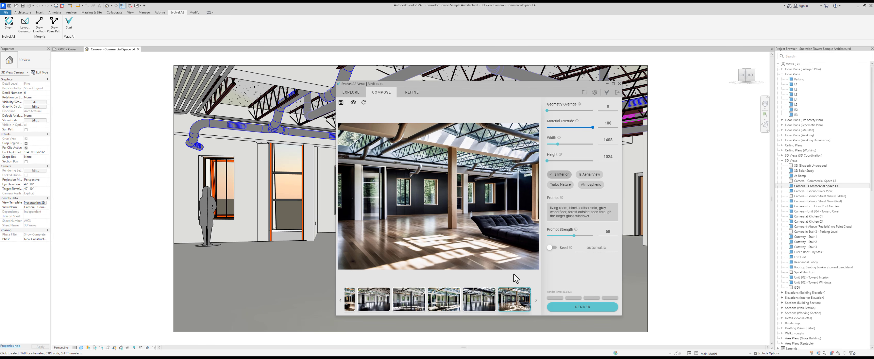
click(573, 214)
drag(568, 208, 594, 207)
click(536, 301)
Close Veras and start it again on the Commercial Space L4 camera view
click(619, 83)
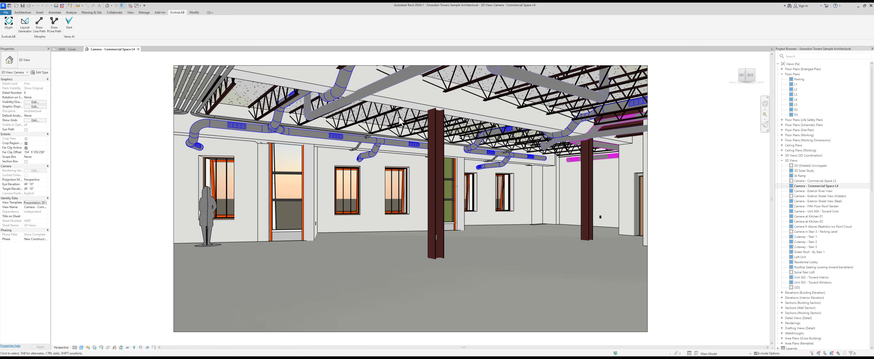
click(69, 23)
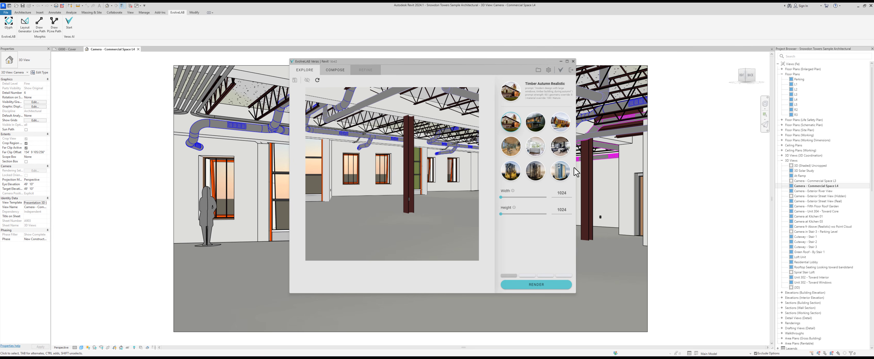
In Compose mode, change the prompt to "living room, gray concrete floor, city outside seen through the larger glass windows, metal column in living room"
click(341, 71)
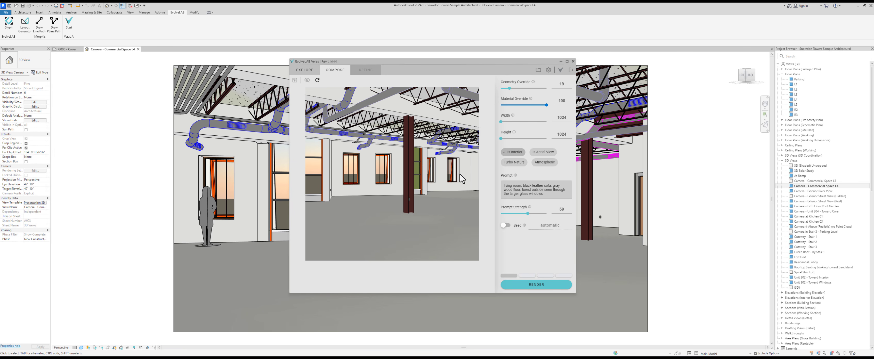
drag(551, 186, 523, 186)
key(BackSpace)
drag(523, 186, 537, 186)
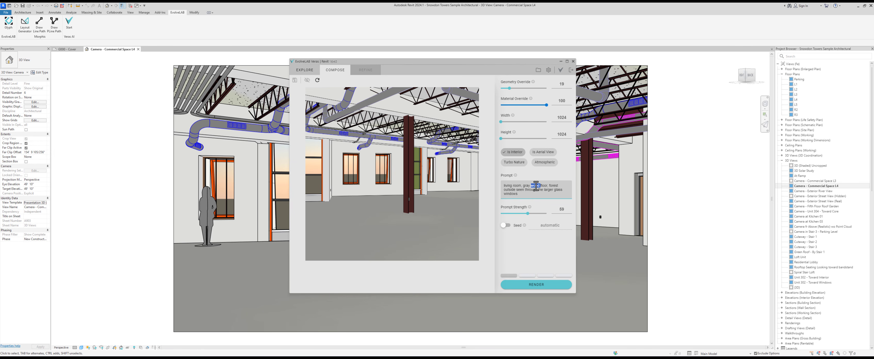
key(ctrl+a)
click(534, 187)
text(concrete)
double_click(559, 186)
text(city)
click(527, 194)
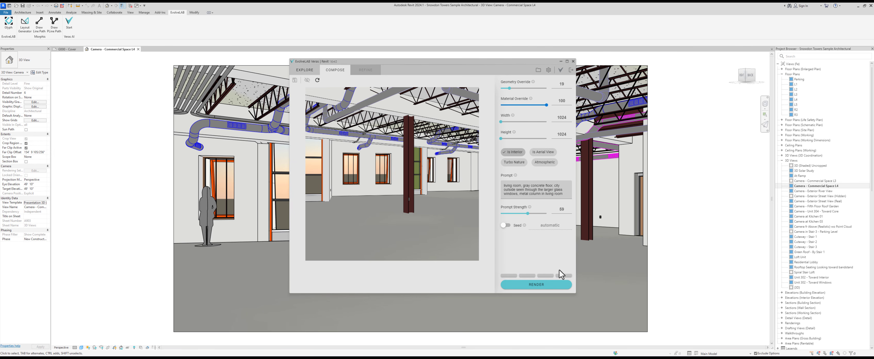
Render a batch of four variations of the commercial space and review each one against the camera view
click(552, 286)
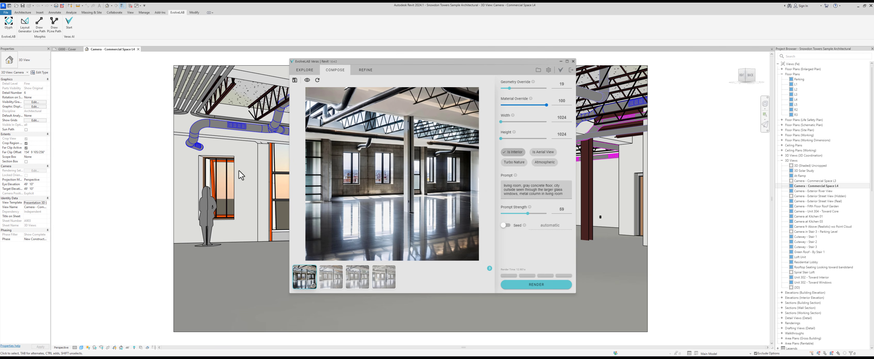
click(333, 277)
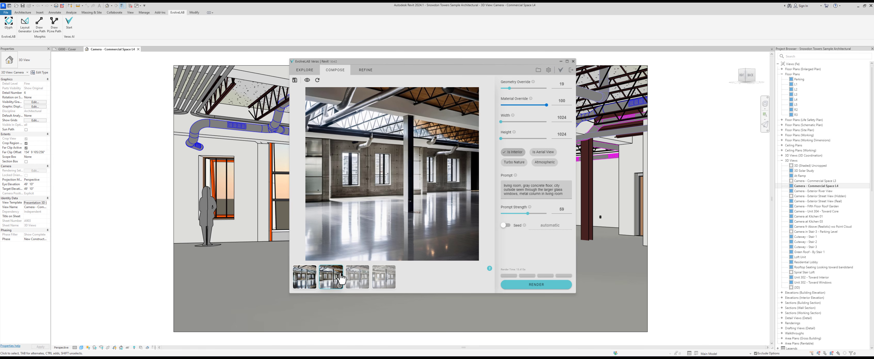
click(358, 278)
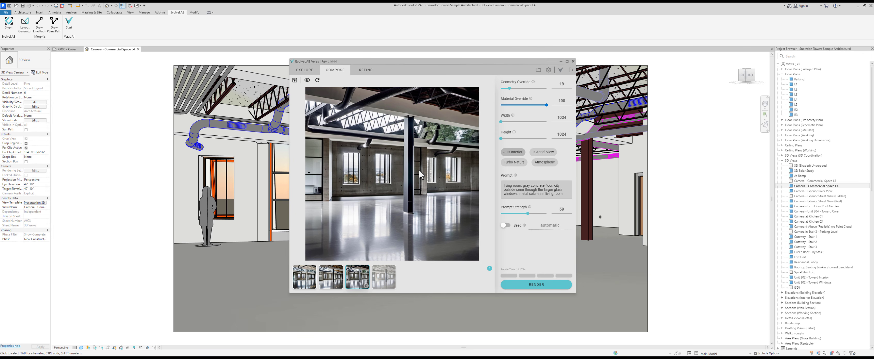
click(387, 281)
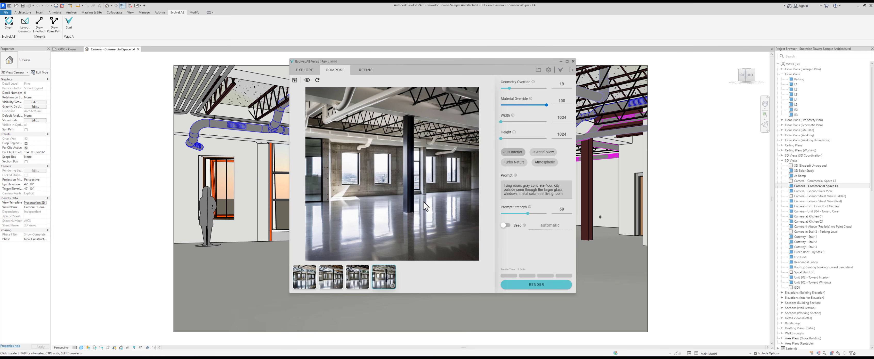
drag(402, 62, 632, 82)
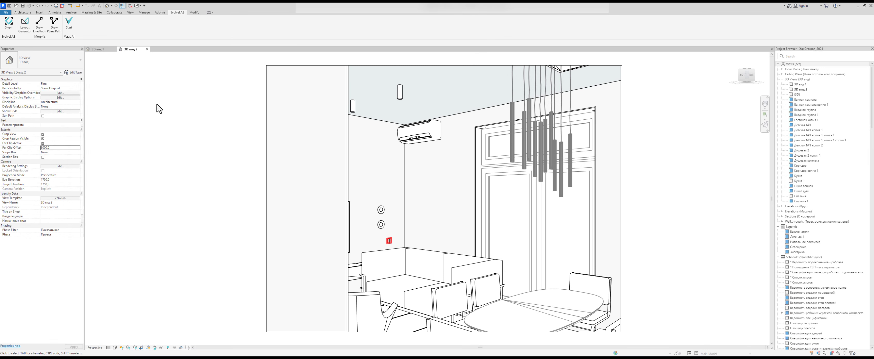
Examine the apartment project in the 3D вид 1 camera view and its room layout from several angles in the overall 3D view
click(98, 49)
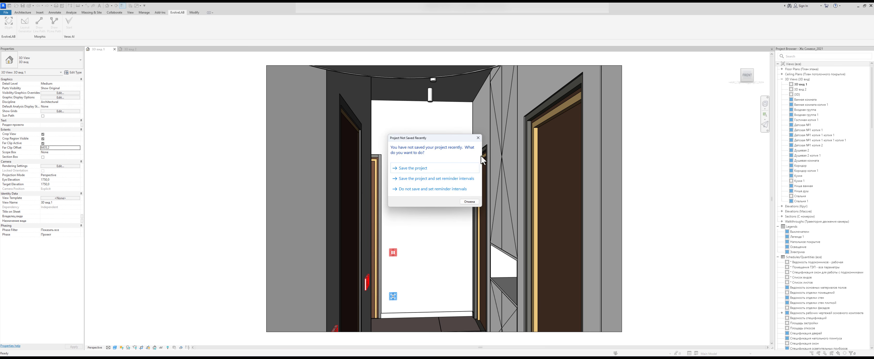
click(478, 140)
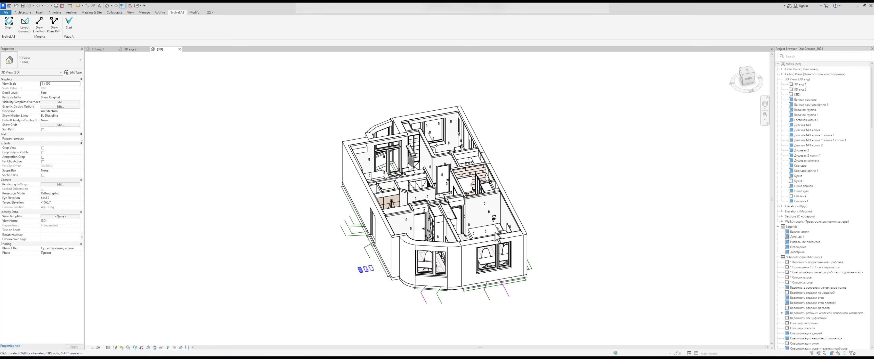
shift+middle_drag(418, 271, 405, 302)
shift+middle_drag(563, 243, 400, 282)
shift+middle_drag(535, 246, 435, 254)
shift+middle_drag(498, 241, 462, 240)
scroll(331, 207, up, 2)
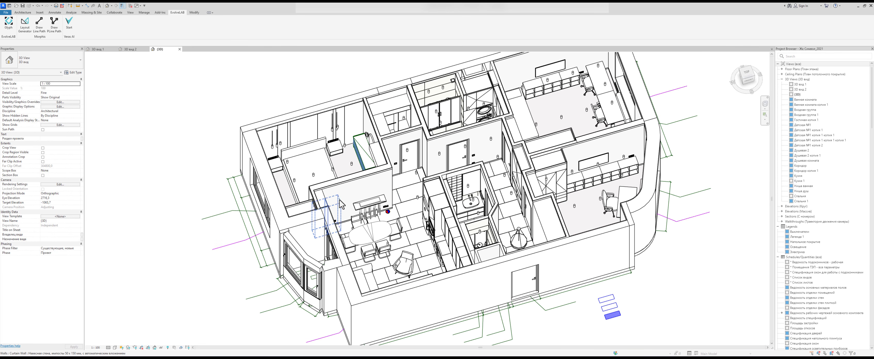
shift+middle_drag(444, 191, 420, 227)
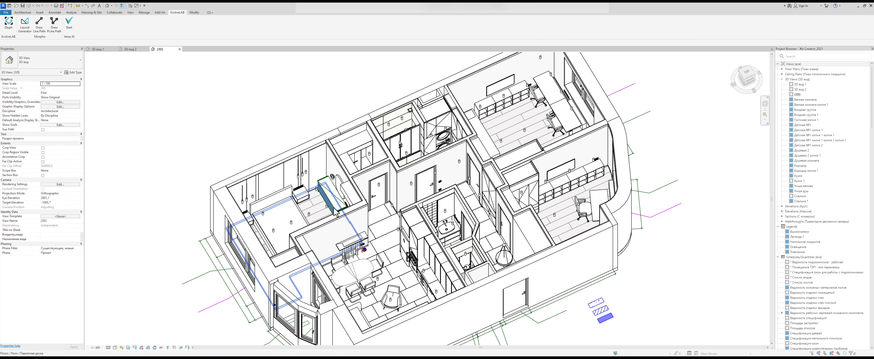
key(Tab)
click(384, 227)
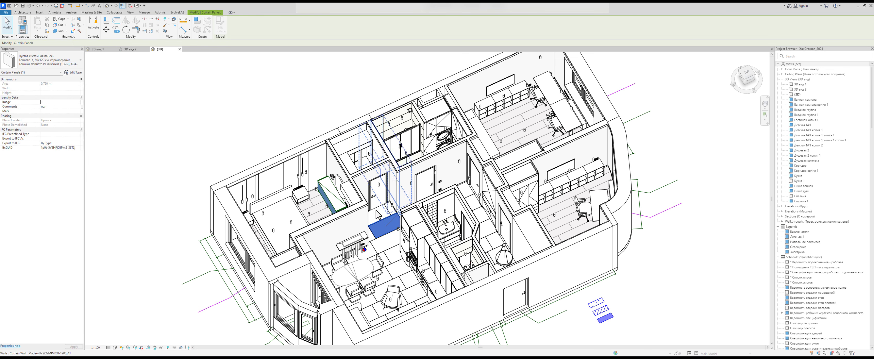
key(Escape)
shift+middle_drag(523, 191, 422, 213)
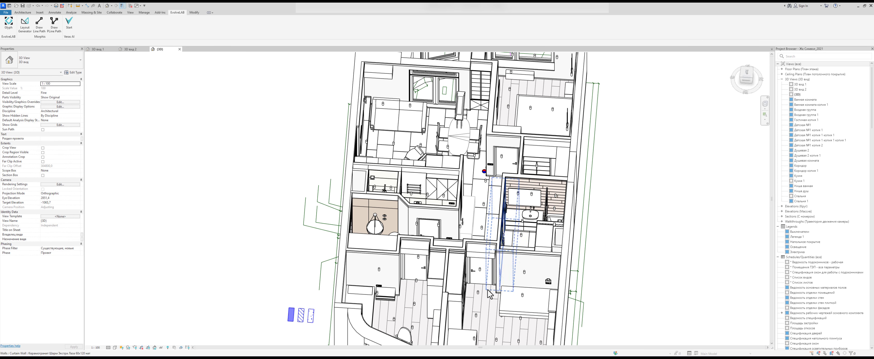
shift+middle_drag(479, 258, 468, 244)
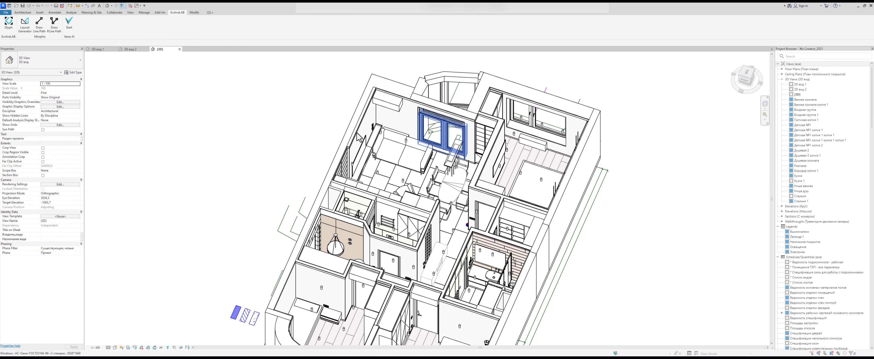
Return to the 3D вид 2 camera view, close the overall 3D view, and start Veras beside the camera image
click(130, 49)
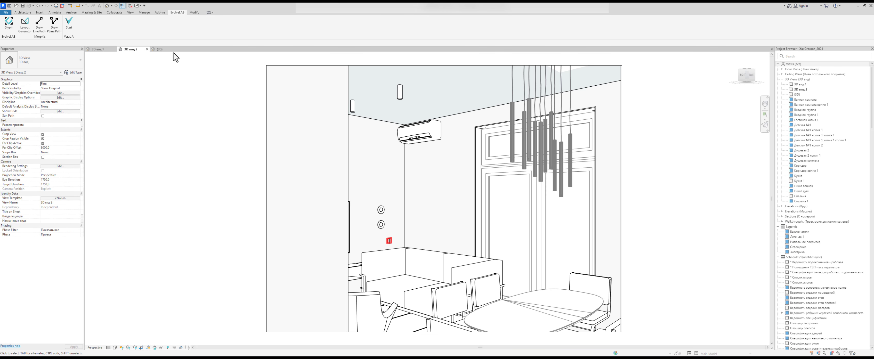
click(180, 49)
click(71, 21)
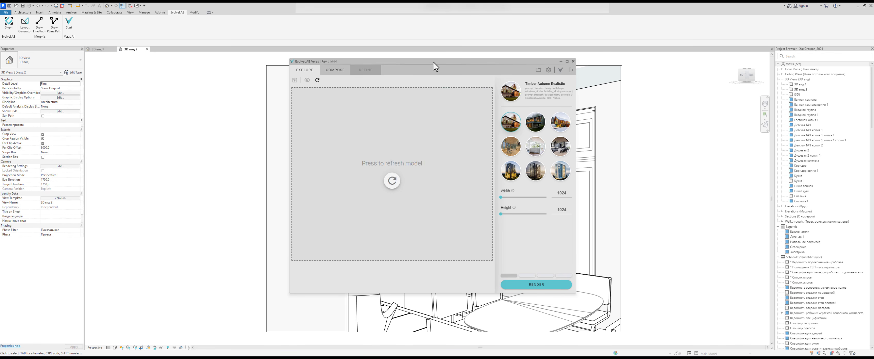
drag(435, 63, 198, 81)
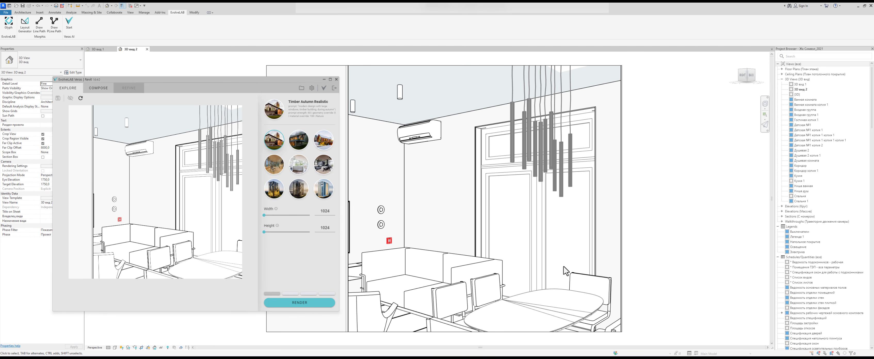
Choose the Living Room Realistic preset and switch to Compose mode
click(324, 166)
drag(289, 102, 328, 107)
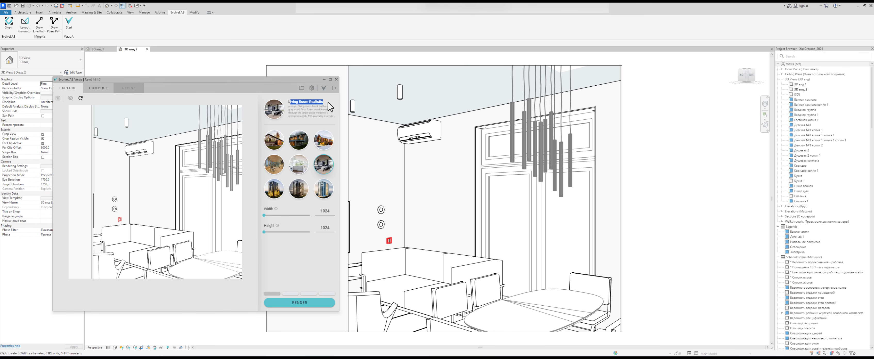
click(99, 88)
Edit the prompt to "living room, leather sofa, gray wood floor, city outside seen through the larger glass windows"
click(307, 212)
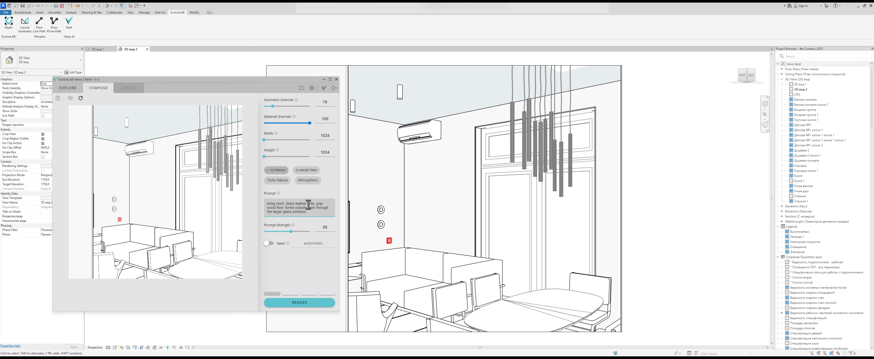
double_click(291, 204)
key(BackSpace)
double_click(273, 208)
text(сшн)
key(BackSpace)
key(BackSpace)
key(BackSpace)
key(BackSpace)
text(city)
click(299, 214)
Set the Geometry Override to 0, render the 3D вид 2 interior and compare the result with the camera view
drag(272, 106, 264, 107)
click(317, 302)
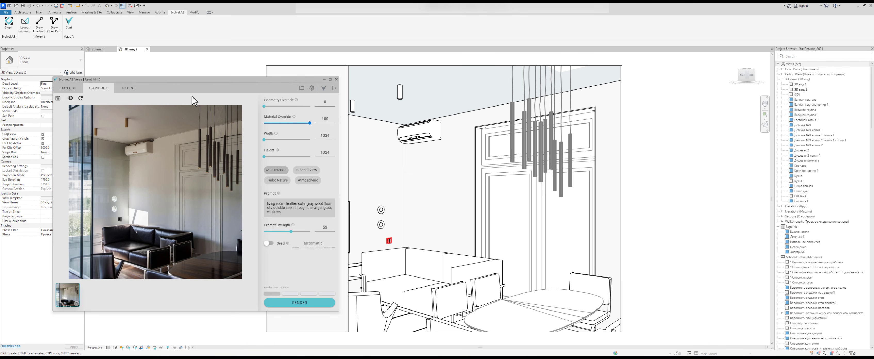
drag(249, 82, 472, 79)
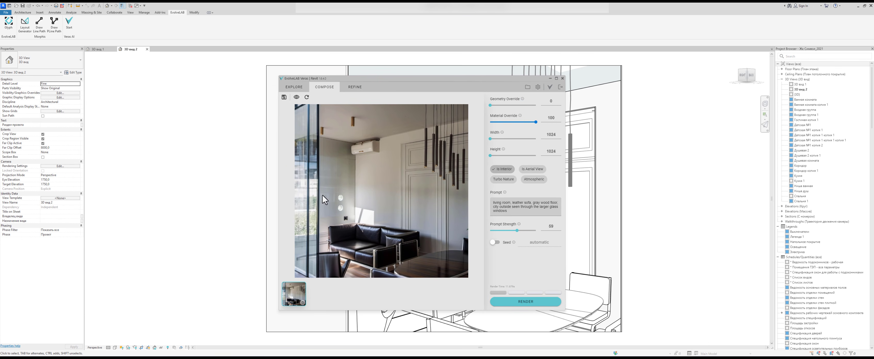
drag(367, 79, 573, 89)
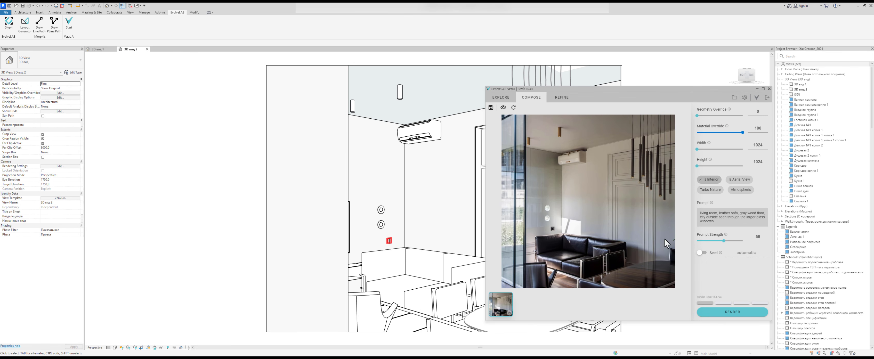
drag(641, 92, 334, 96)
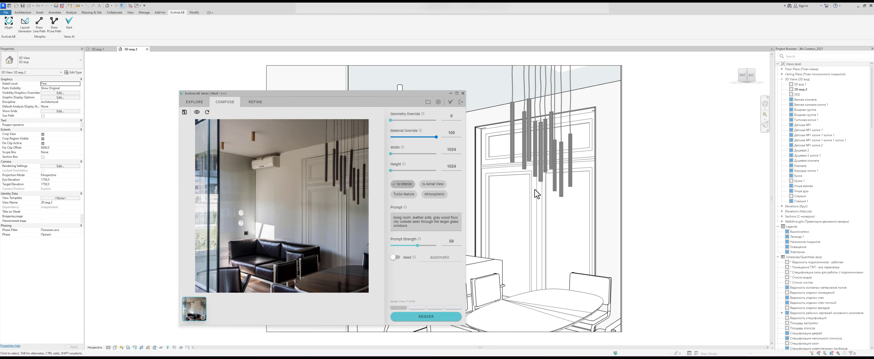
Render a batch of four more variations of the apartment interior and review each one against the camera view
click(452, 307)
click(430, 319)
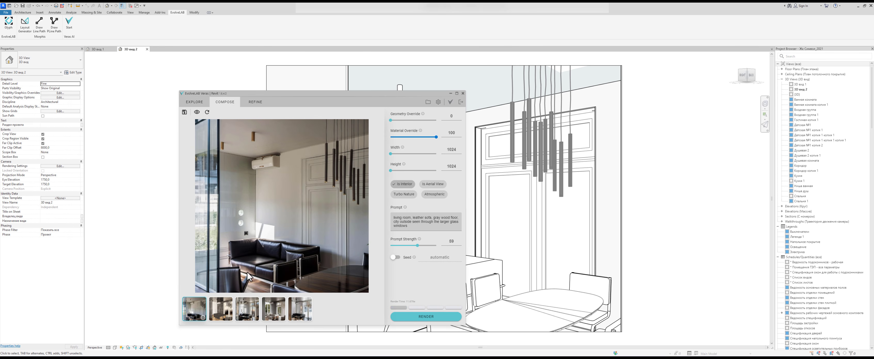
click(223, 310)
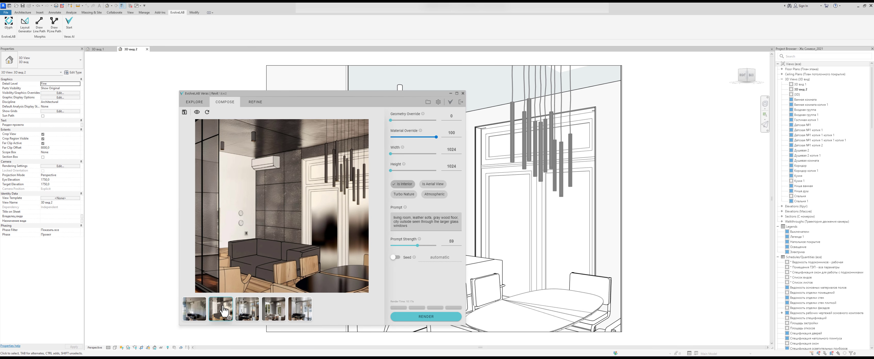
click(250, 310)
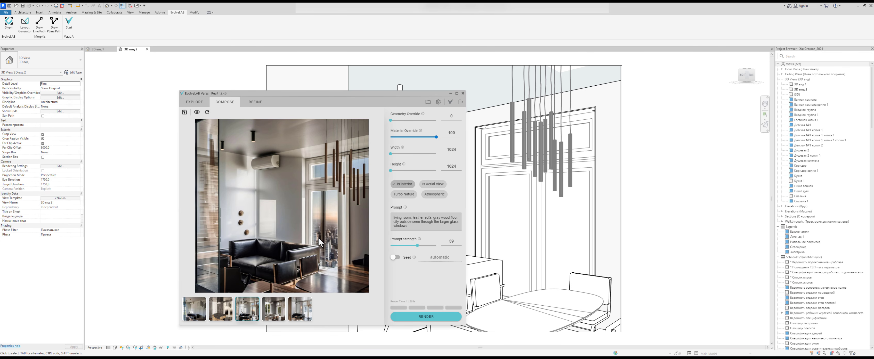
click(276, 310)
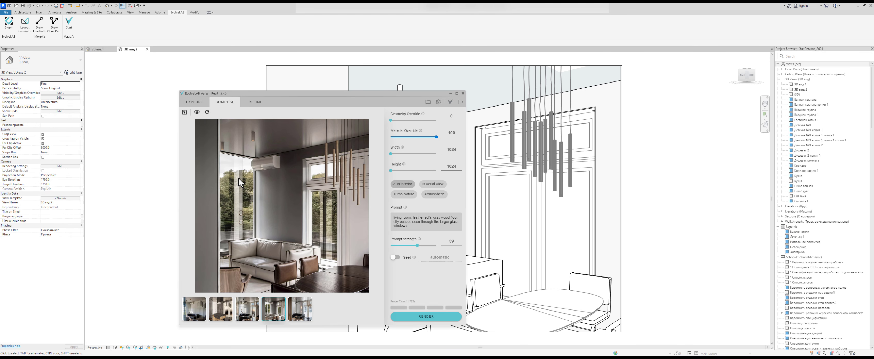
click(300, 309)
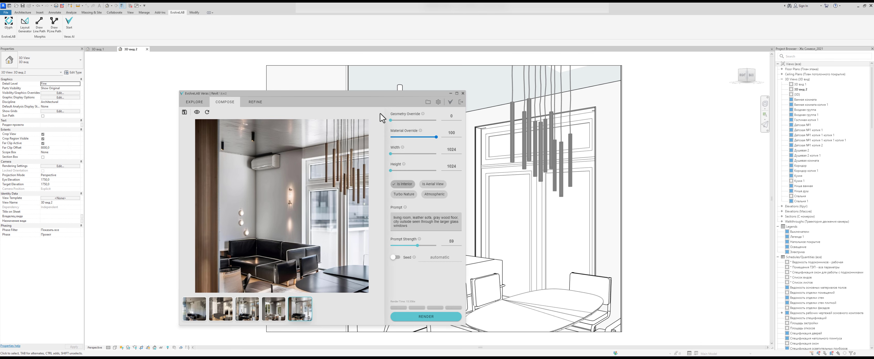
drag(383, 97, 685, 96)
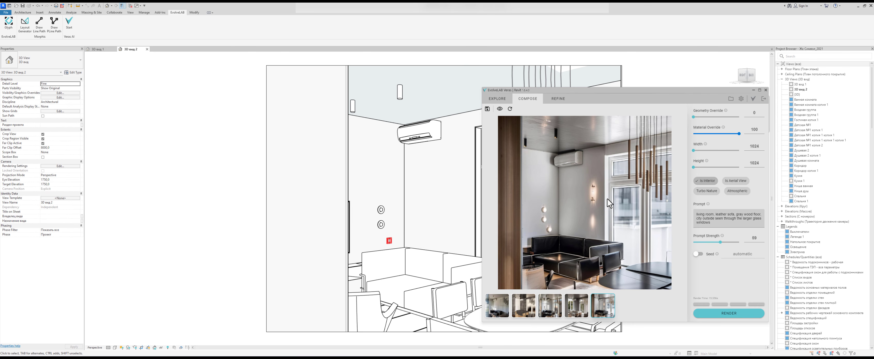
drag(600, 93, 247, 79)
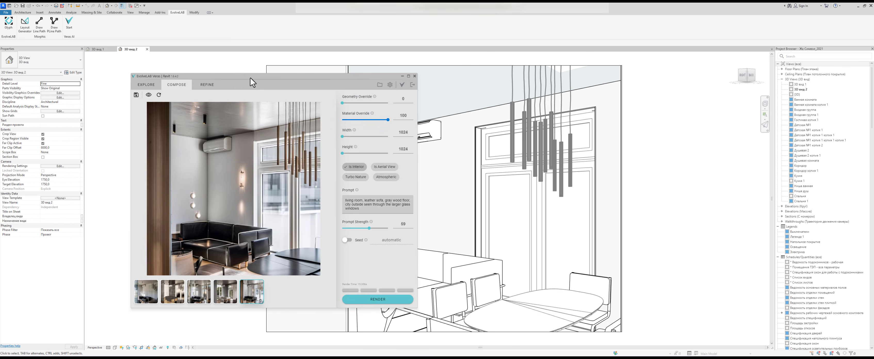
Render four variations with Geometry Override 5, Material Override 92 and Prompt Strength 83, and browse to the new results
click(341, 102)
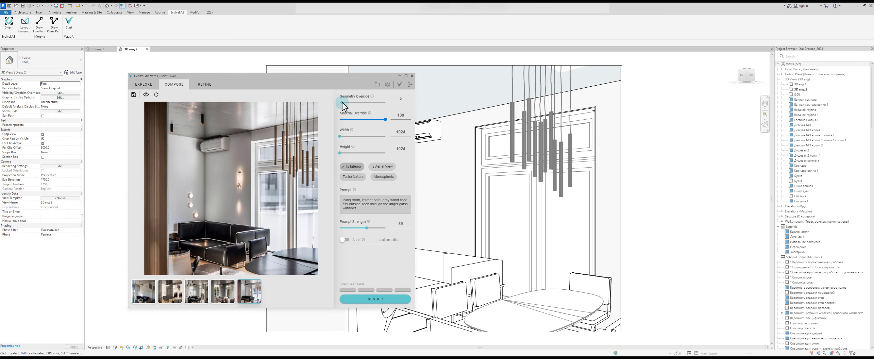
drag(385, 120, 381, 121)
drag(367, 227, 377, 228)
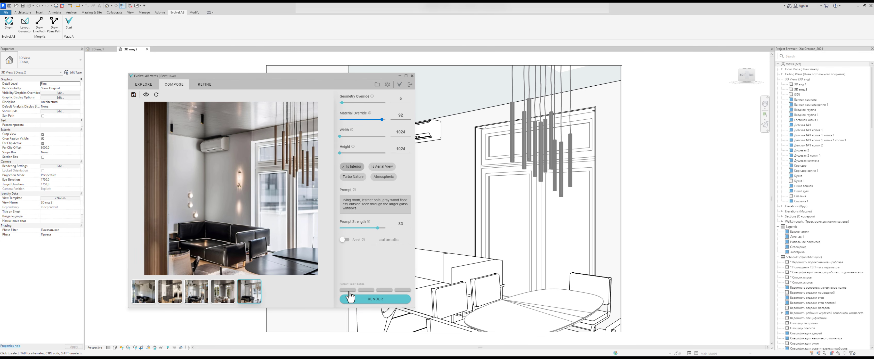
click(381, 299)
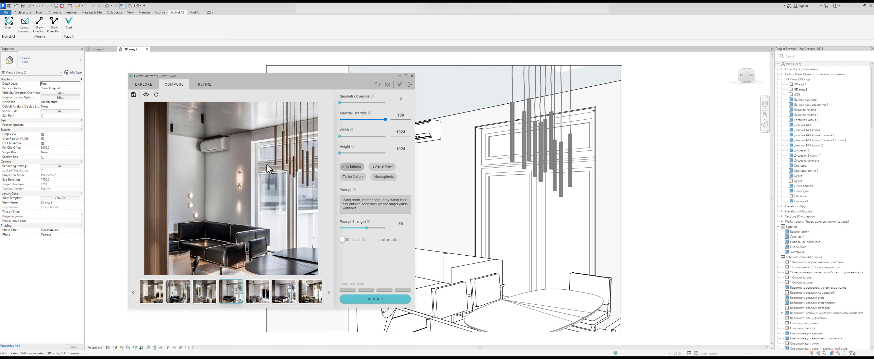
click(328, 292)
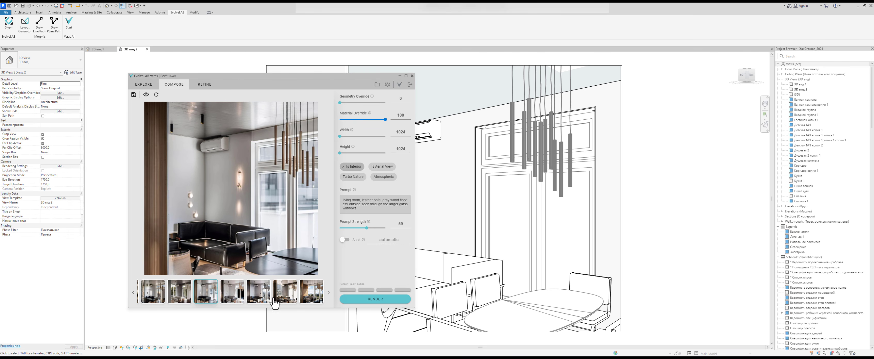
Review three of the newest apartment interior renders and reposition the Veras window to compare them with the 3D вид 2 camera view
click(243, 292)
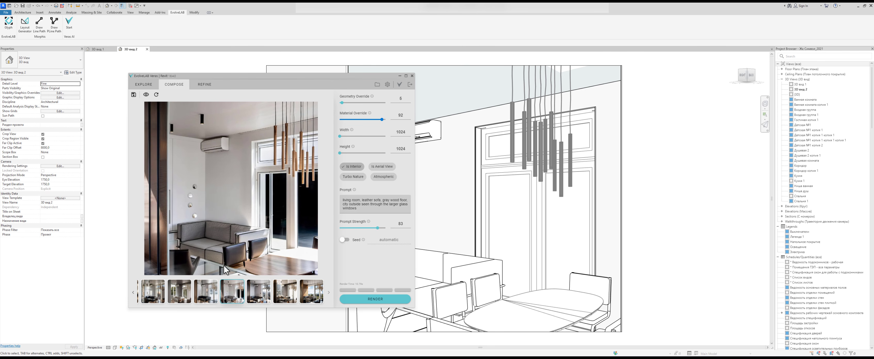
click(281, 296)
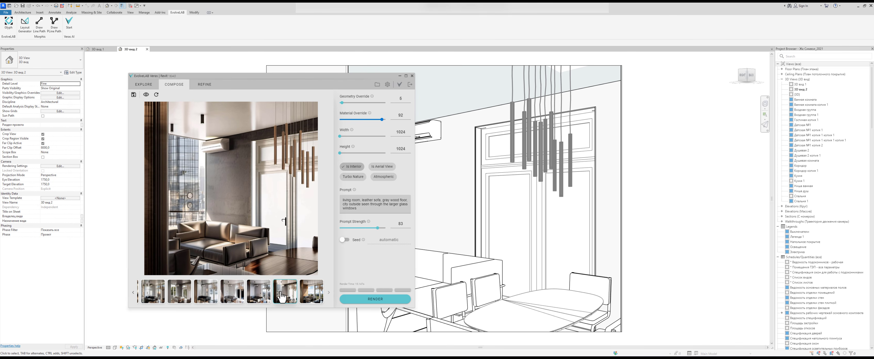
click(265, 297)
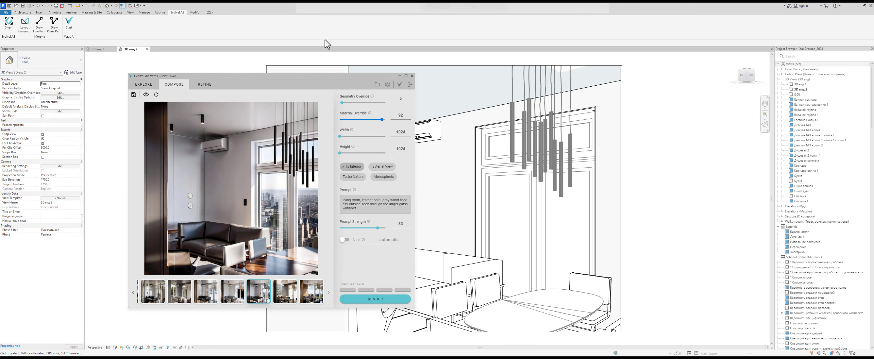
drag(295, 79, 685, 75)
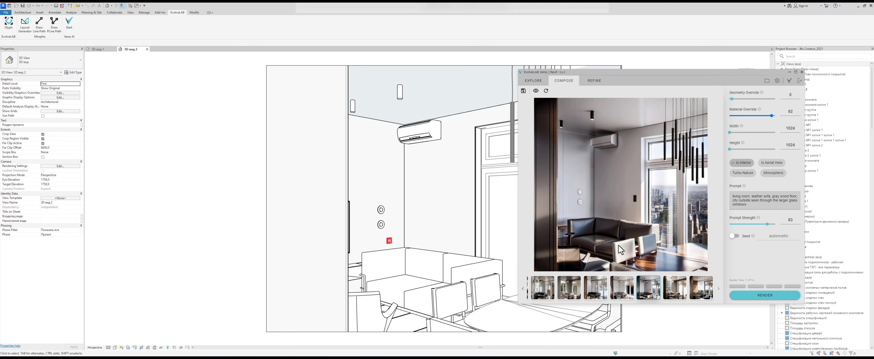
drag(658, 70, 311, 68)
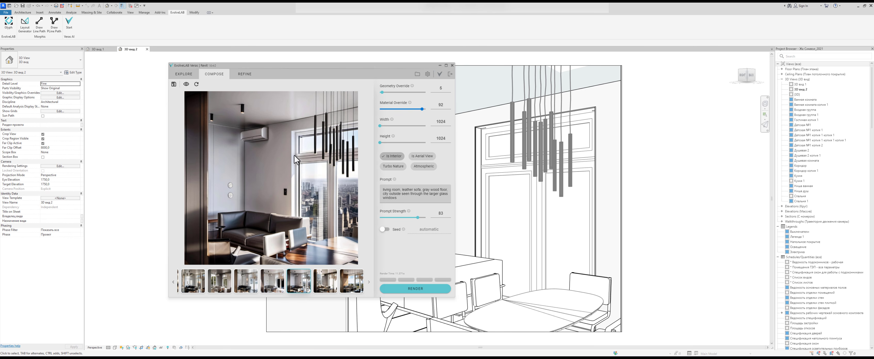
drag(306, 67, 334, 71)
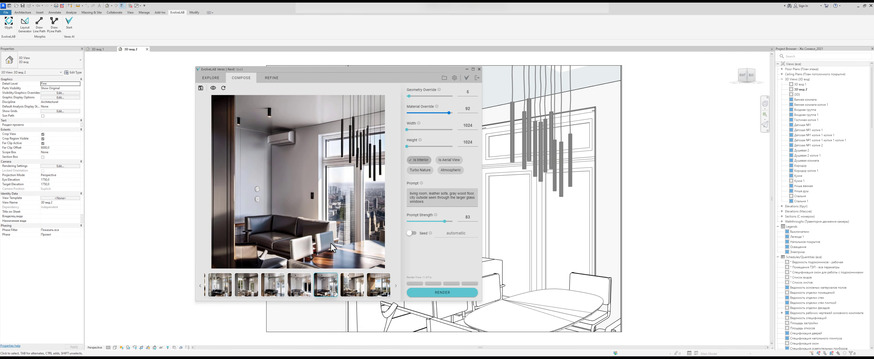
Examine the last two interior renders, return to the one with black pendant lamps and uncover the camera view beside it
click(352, 293)
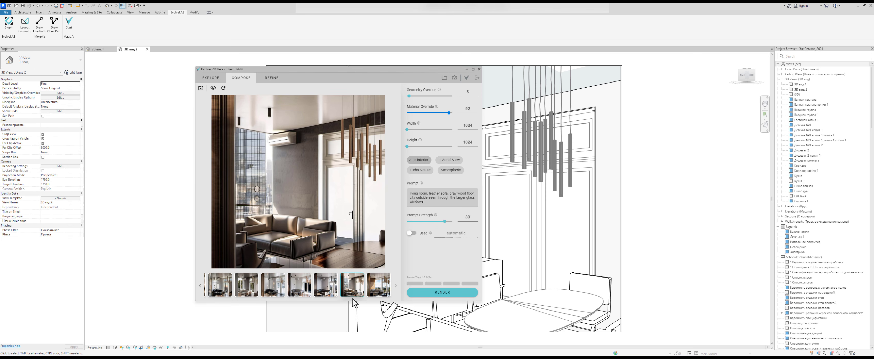
click(383, 283)
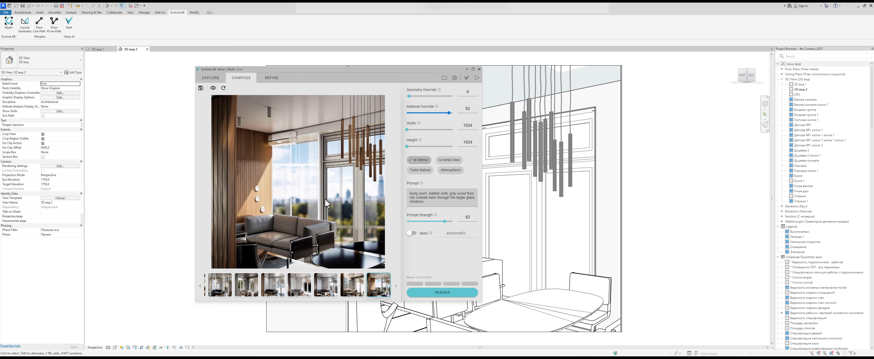
click(325, 287)
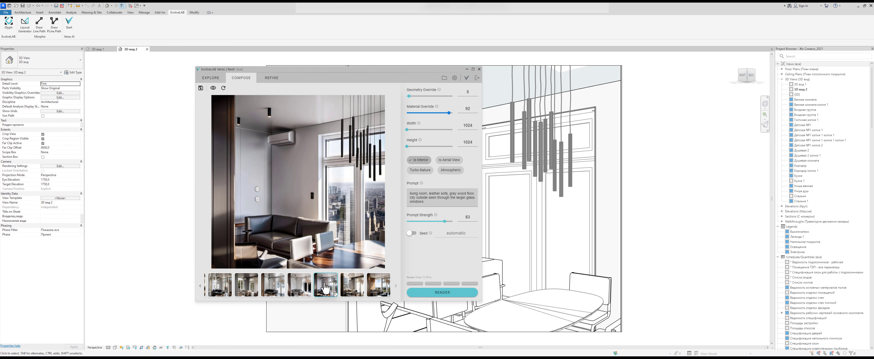
drag(323, 72, 170, 95)
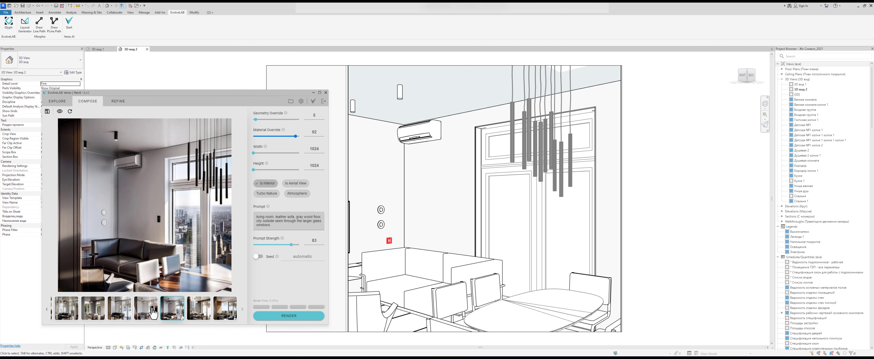
Look through the earlier and latest interior renders, then examine the black pendant lamp render and its prompt text
double_click(49, 310)
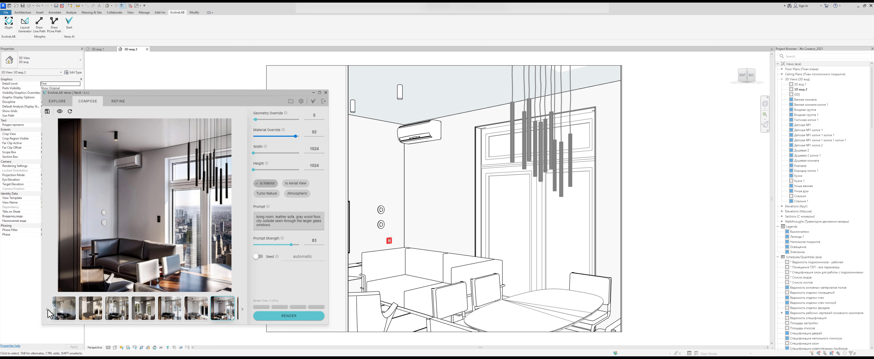
click(204, 308)
click(201, 308)
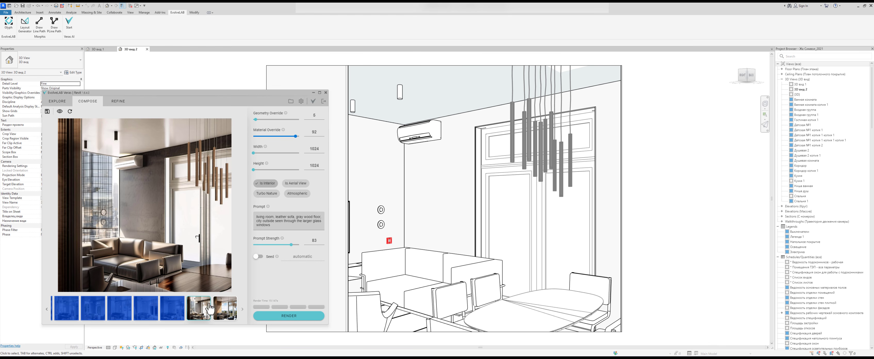
click(242, 308)
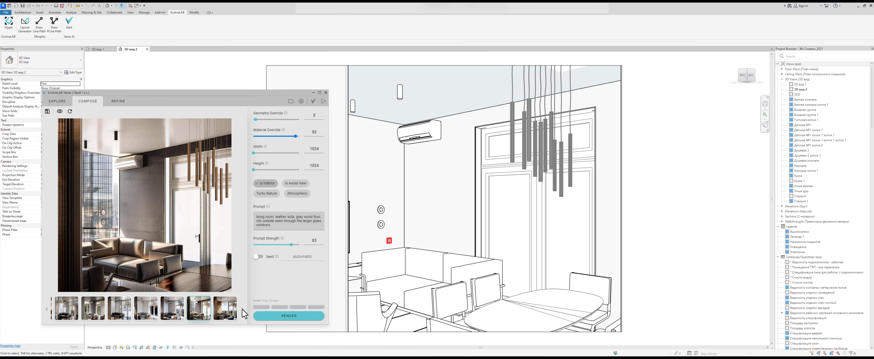
click(222, 312)
click(177, 309)
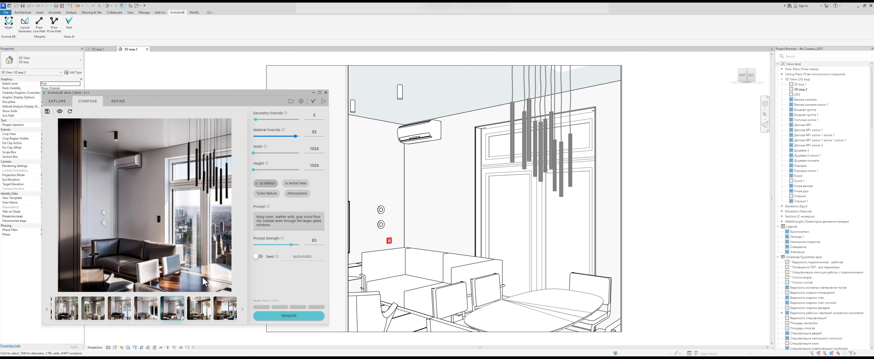
drag(315, 226, 251, 217)
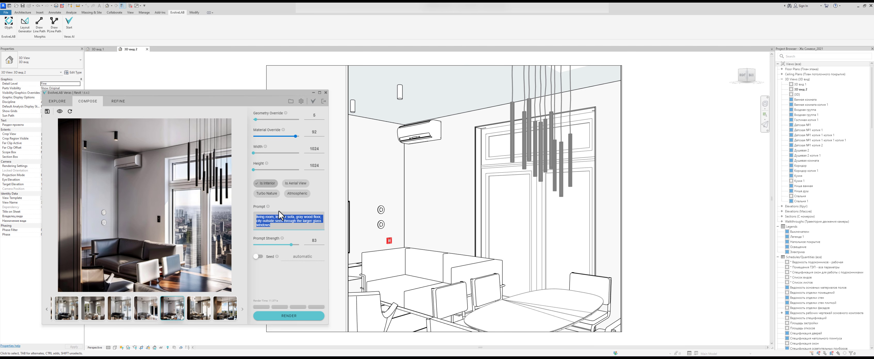
click(284, 224)
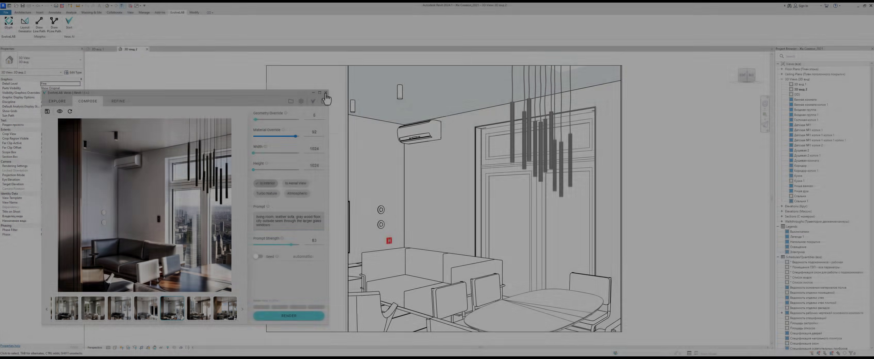
Close Veras, switch to the Revit project of the Foster + Partners office tower and open its render view
click(325, 93)
mouse_move(488, 358)
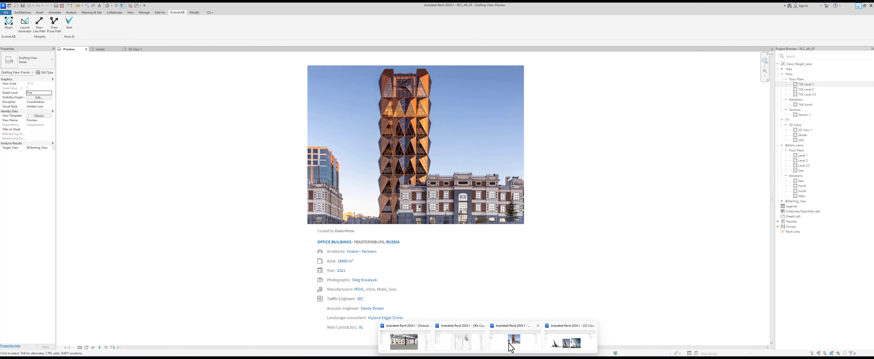
click(510, 346)
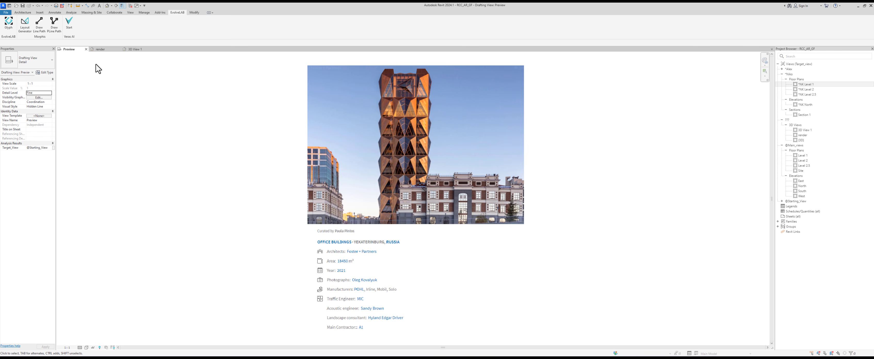
click(101, 51)
Inspect the tower's faceted facade, base and surrounding site slab from several angles in the render view
scroll(354, 197, down, 3)
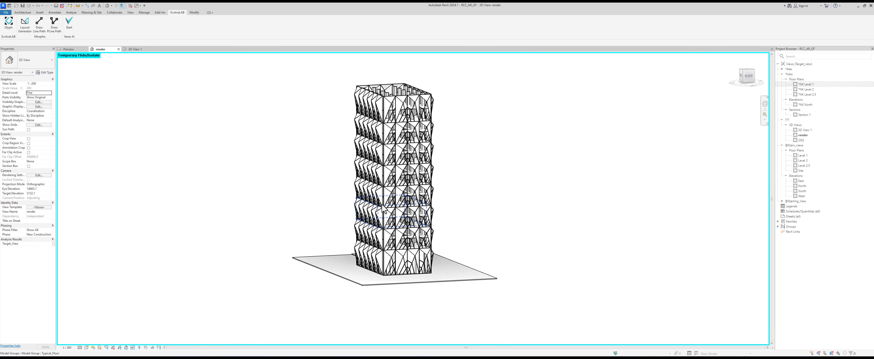
shift+middle_drag(373, 205, 437, 232)
scroll(379, 275, up, 3)
scroll(379, 275, up, 3)
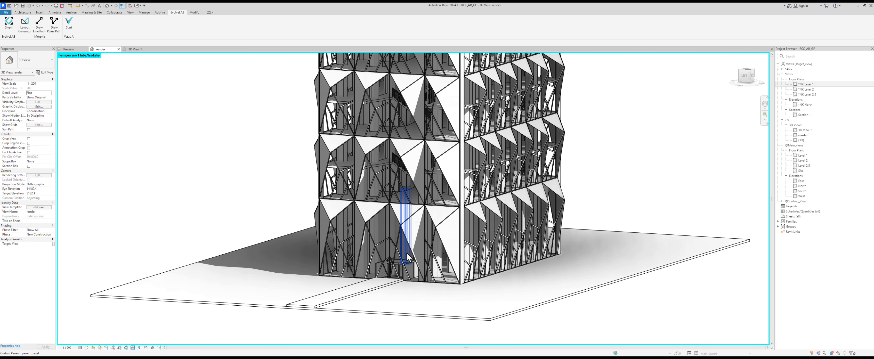
scroll(443, 236, down, 3)
shift+middle_drag(445, 205, 422, 252)
mouse_move(454, 153)
middle_down()
mouse_move(452, 181)
mouse_move(465, 159)
mouse_move(519, 159)
middle_up()
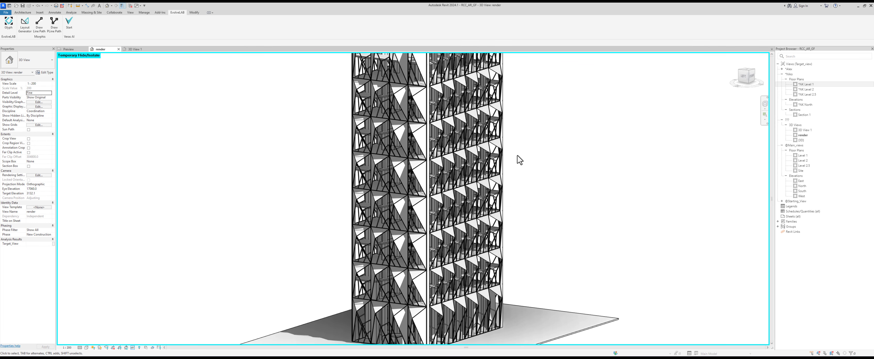
scroll(454, 279, down, 4)
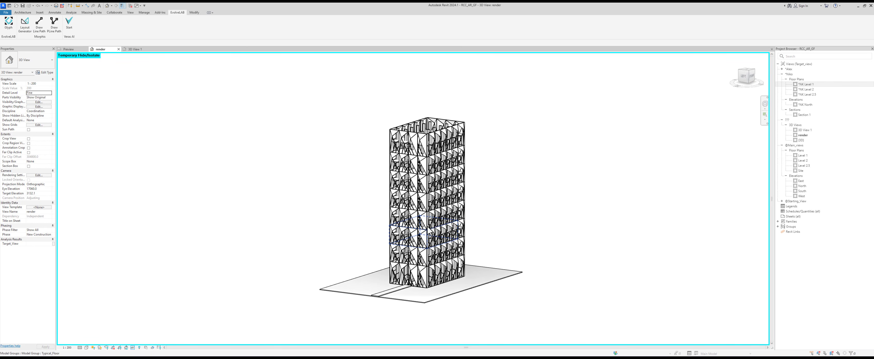
shift+middle_drag(503, 225, 376, 243)
scroll(411, 273, up, 3)
shift+middle_drag(439, 274, 491, 286)
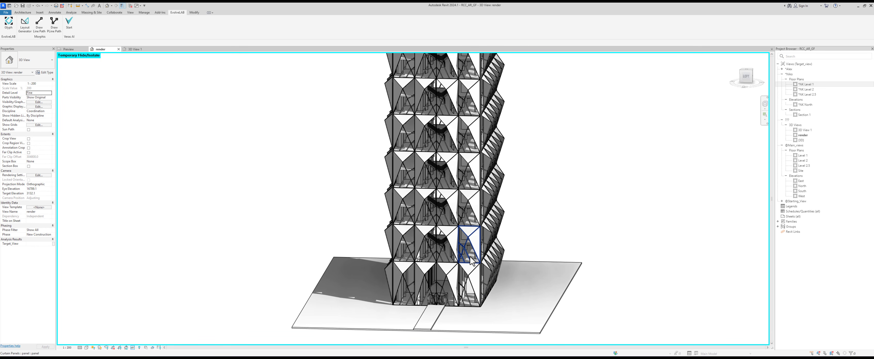
scroll(470, 260, up, 1)
shift+middle_drag(479, 322, 446, 288)
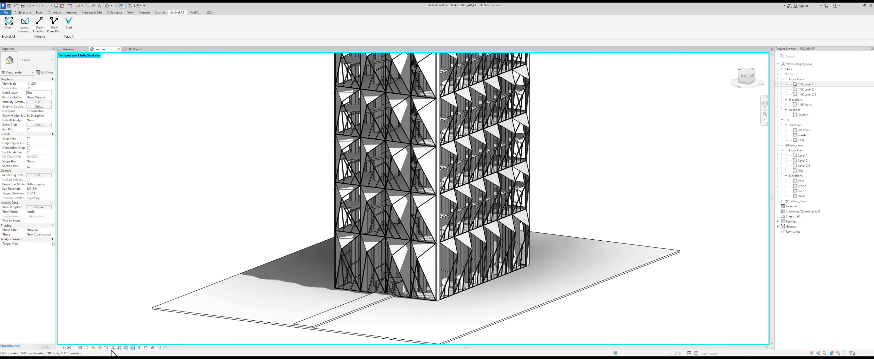
Open the perspective camera view 3D View 1 of the tower
click(87, 348)
click(146, 251)
click(135, 49)
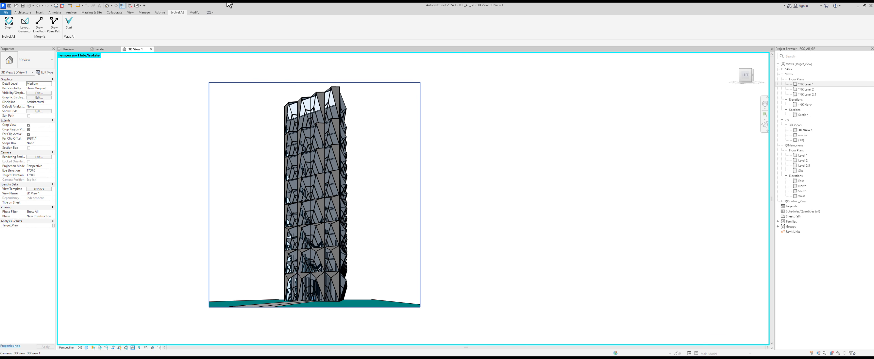
Try the Starchitecture Realistic preset with a render height of 1408 in Veras on 3D View 1
click(68, 23)
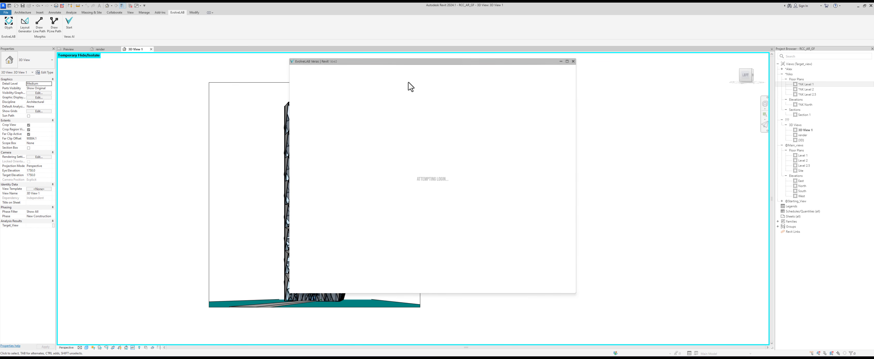
drag(393, 62, 536, 77)
click(708, 192)
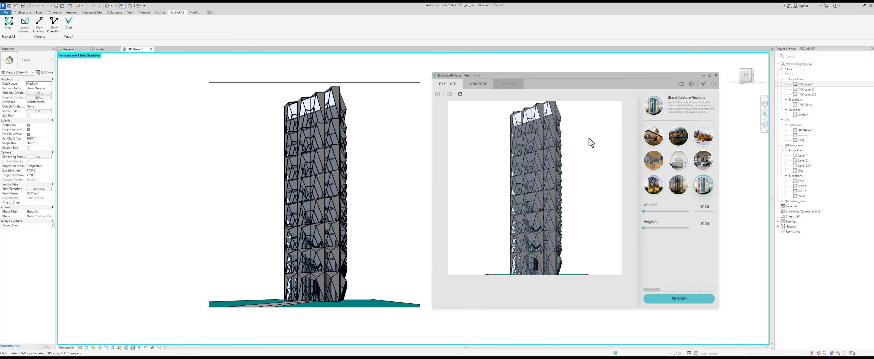
drag(644, 228, 655, 228)
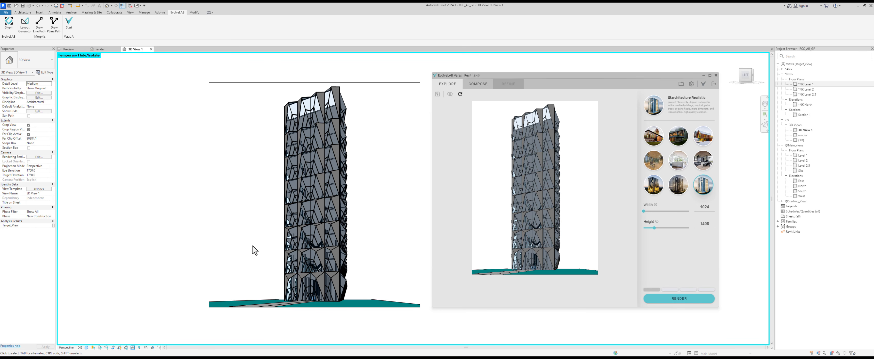
click(716, 75)
Reopen Veras to check how the 1024 by 1024 preview frames the tower, and close it
click(69, 23)
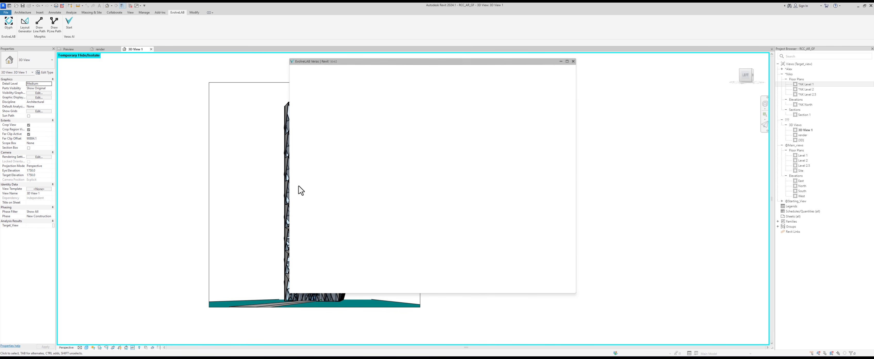
drag(382, 67, 530, 81)
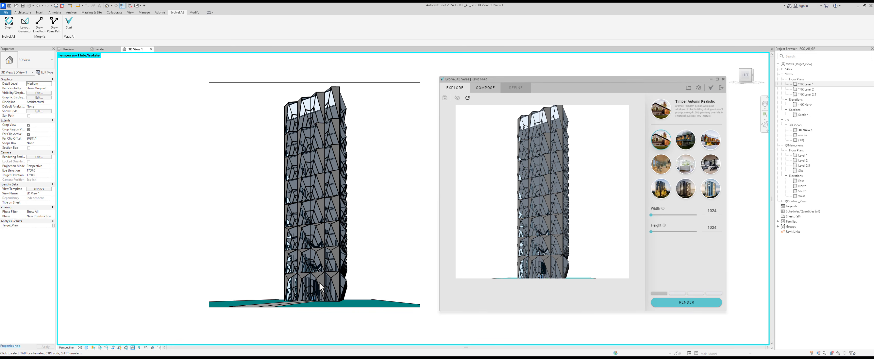
click(724, 80)
Extend the crop region of 3D View 1 above and below the tower and check the framing in Veras
click(315, 83)
drag(314, 82, 316, 58)
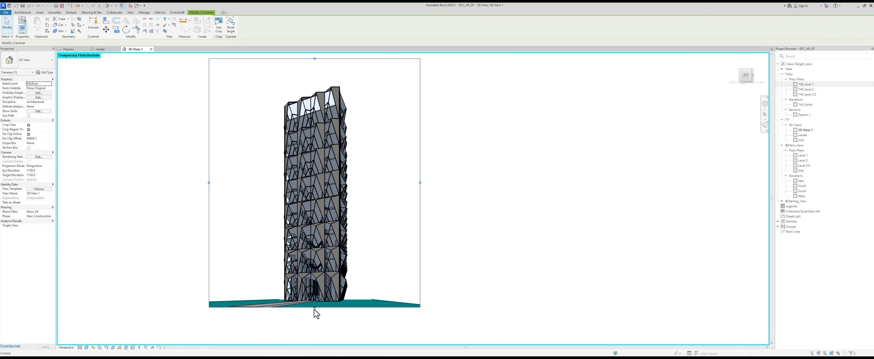
drag(314, 309, 315, 318)
click(447, 273)
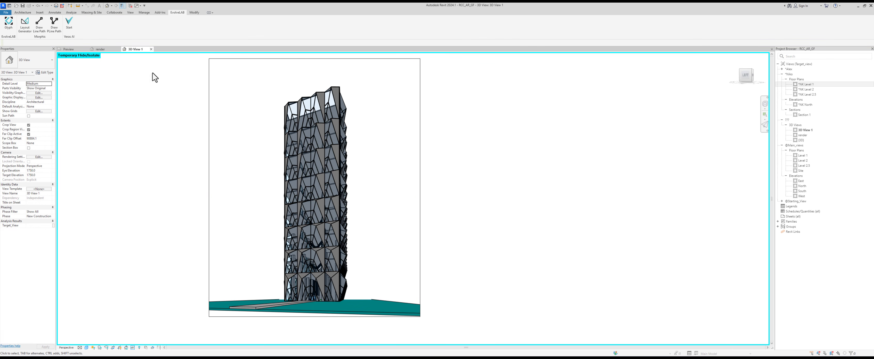
click(68, 25)
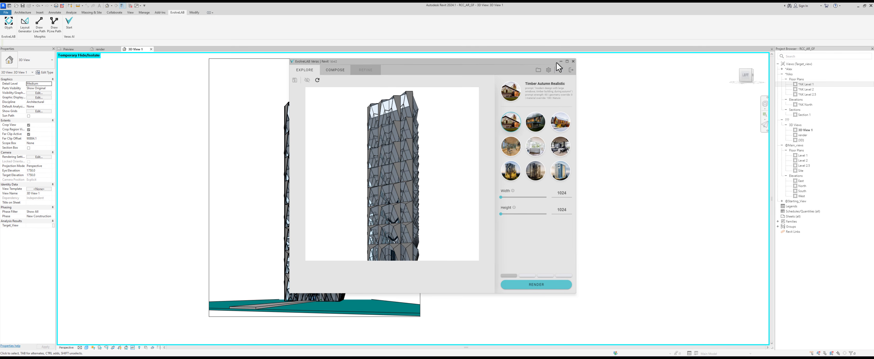
click(573, 62)
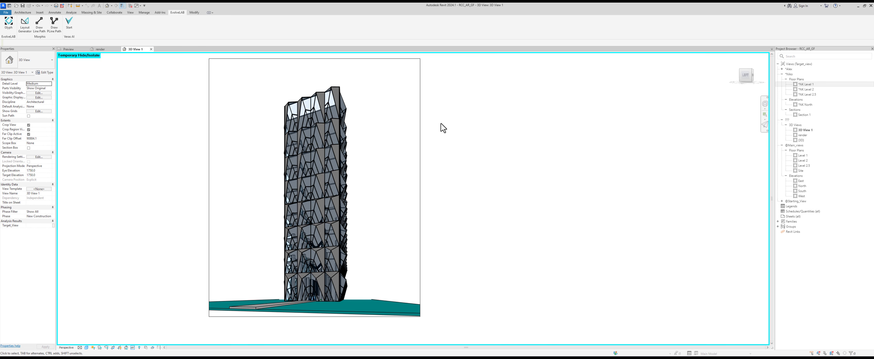
Widen the crop region of 3D View 1 on both sides of the tower
click(420, 137)
drag(420, 187, 430, 194)
drag(209, 187, 179, 187)
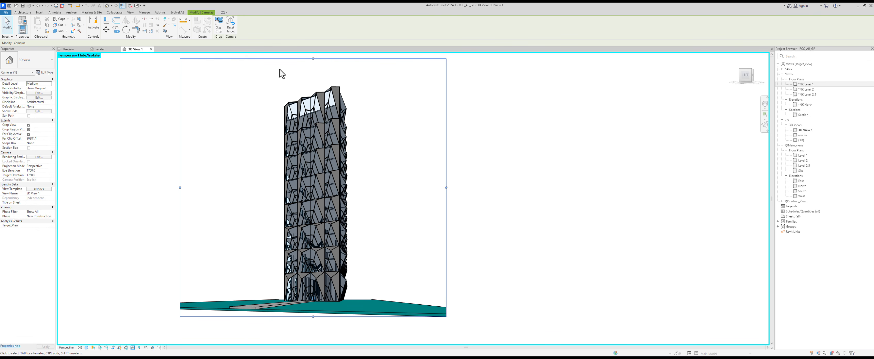
Open Veras to check how the widened crop region frames the tower, and close it
click(177, 12)
click(69, 23)
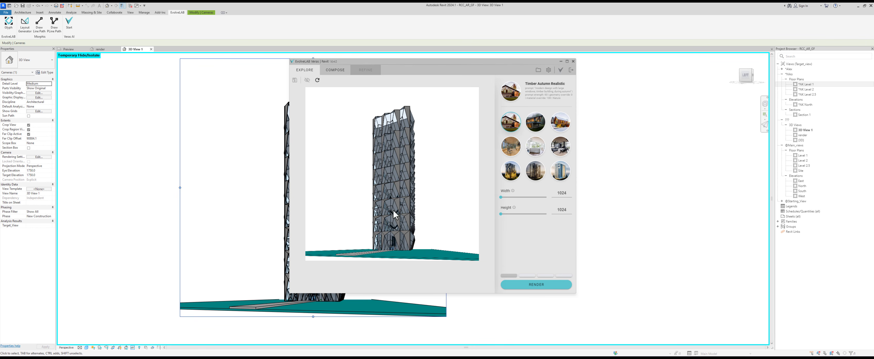
click(573, 62)
Raise the lower edge of 3D View 1's crop region and reopen Veras beside the tower
drag(312, 318, 313, 308)
click(68, 23)
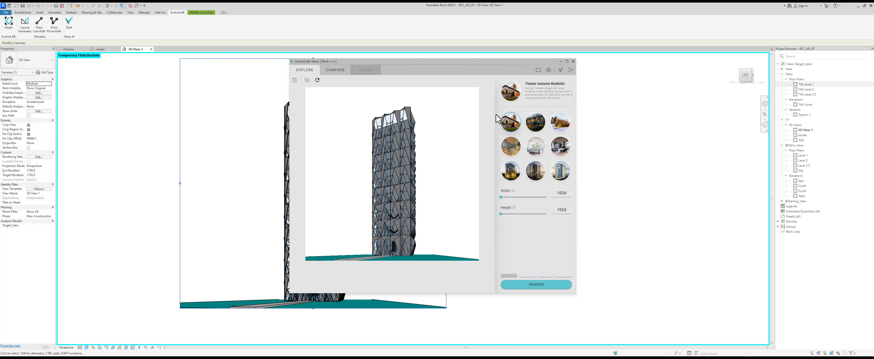
drag(449, 62, 627, 77)
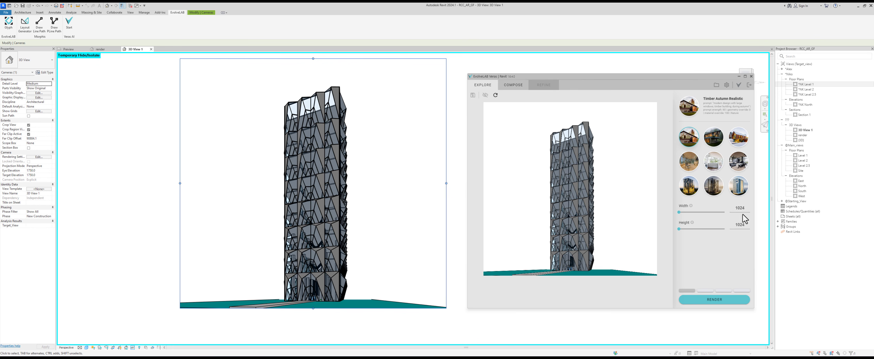
Choose the Starchitecture Realistic preset at 1024 by 1024 and open its detailed render settings
mouse_move(679, 212)
mouse_down()
mouse_move(688, 212)
mouse_move(679, 212)
mouse_up()
click(739, 189)
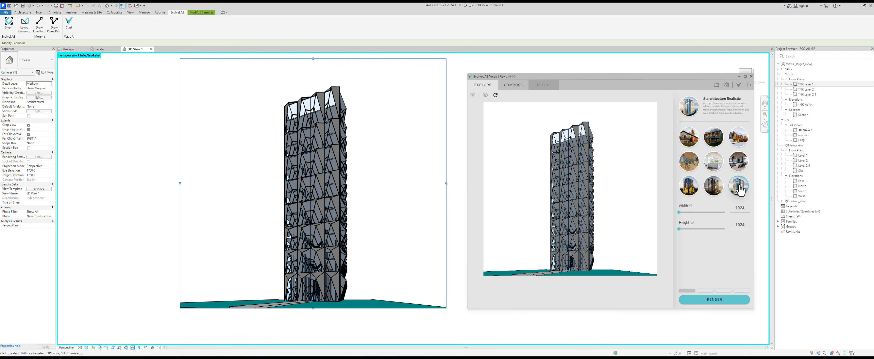
click(511, 87)
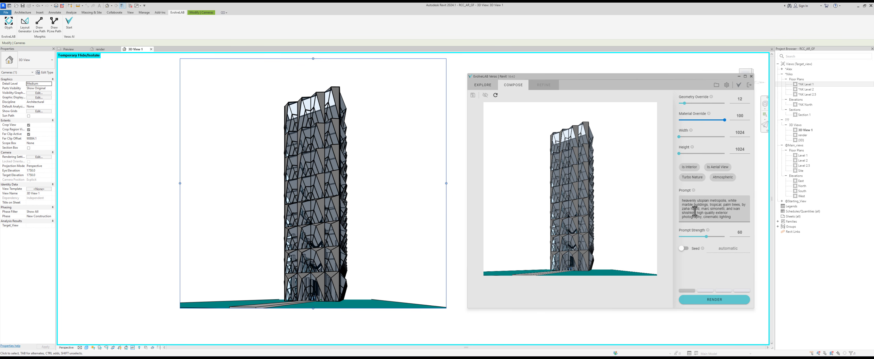
Edit the prompt to copper facade buildings, north, north trees, by norman foster, and render the tower
double_click(687, 204)
key(BackSpace)
key(BackSpace)
key(BackSpace)
drag(699, 209, 683, 209)
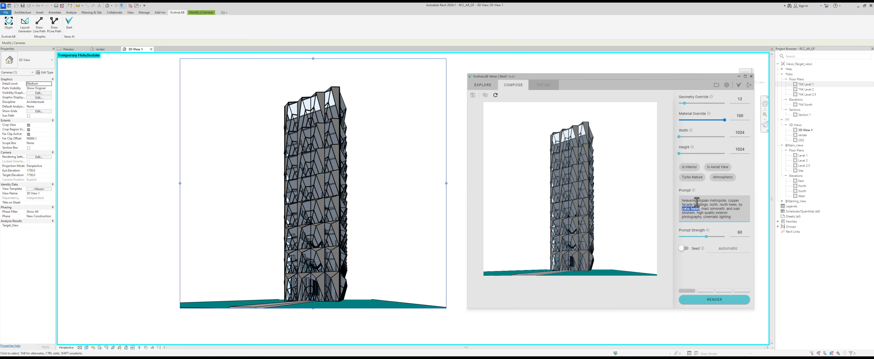
text(norman foster)
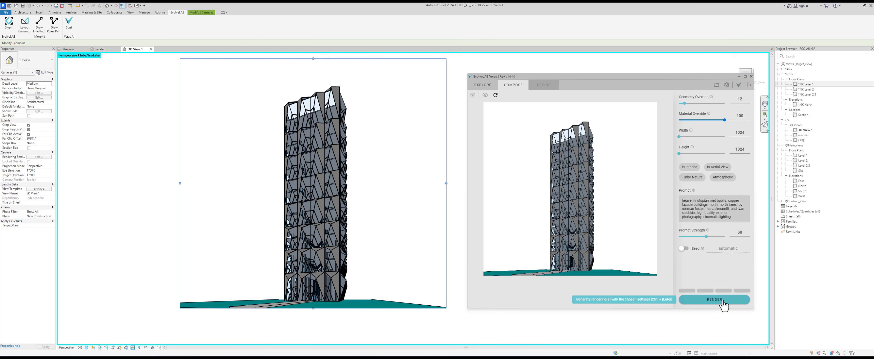
click(713, 301)
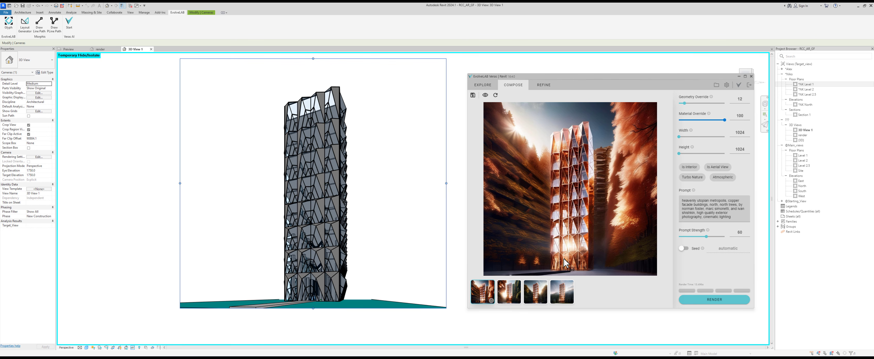
Compare the second, third and fourth copper facade renders of the tower
click(511, 289)
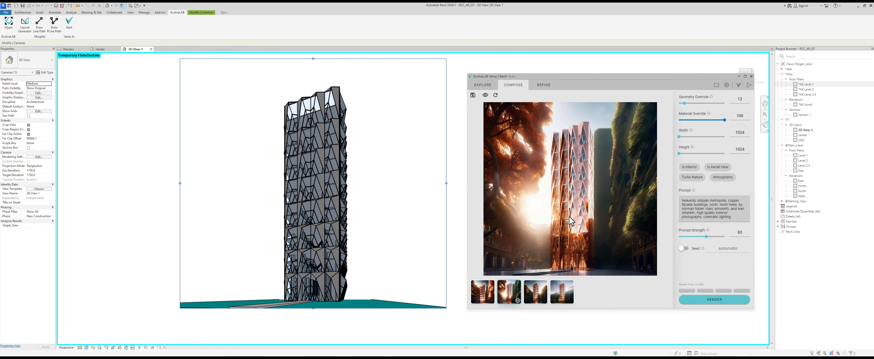
click(536, 291)
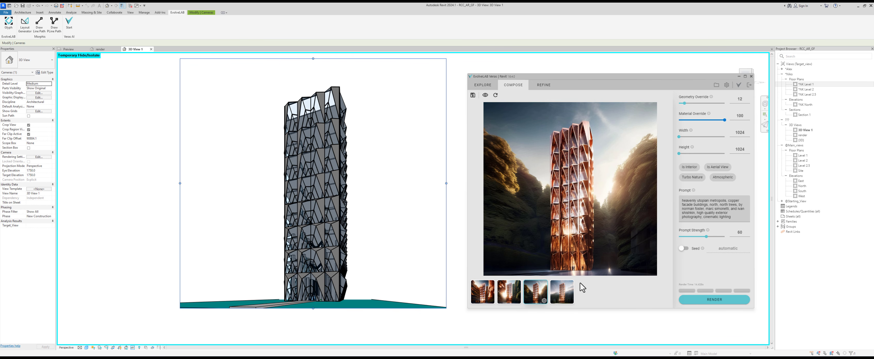
click(565, 293)
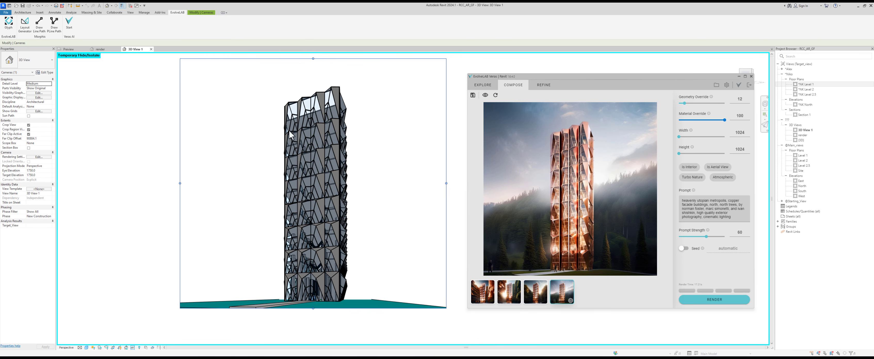
Open the Preview drafting view and move the Veras window clear of the real tower's reference photo
click(100, 48)
click(71, 49)
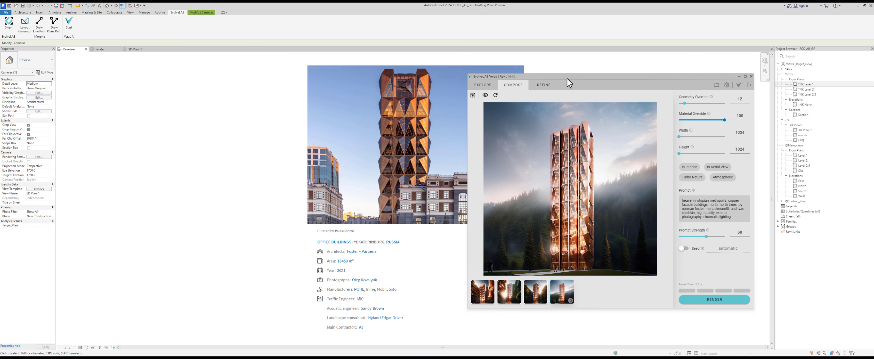
drag(567, 78, 556, 48)
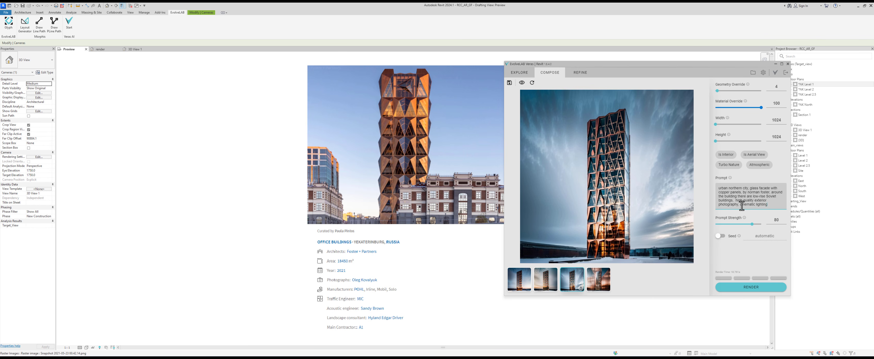
Compare the four urban northern city renders with the reference photo, ending on the third render
click(524, 285)
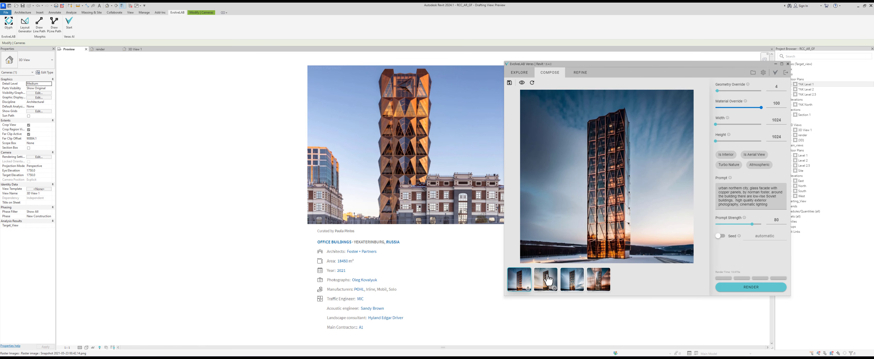
click(549, 280)
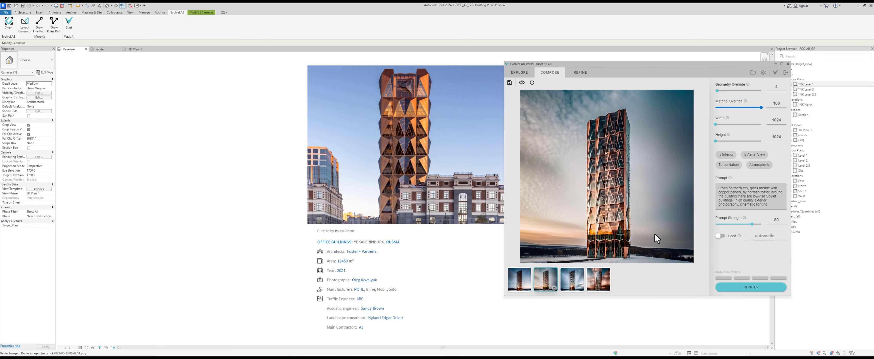
click(577, 280)
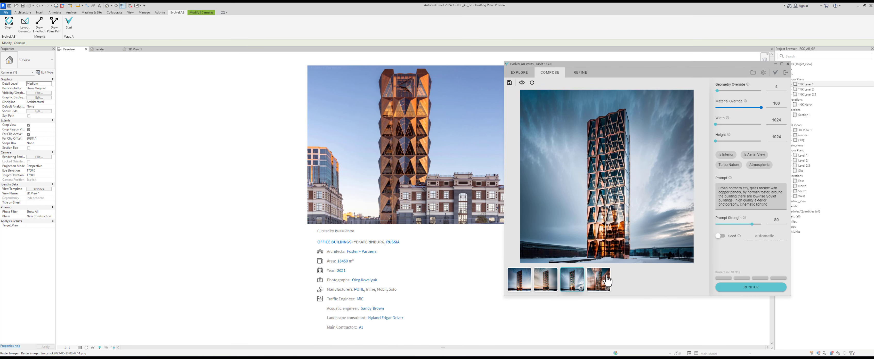
click(609, 276)
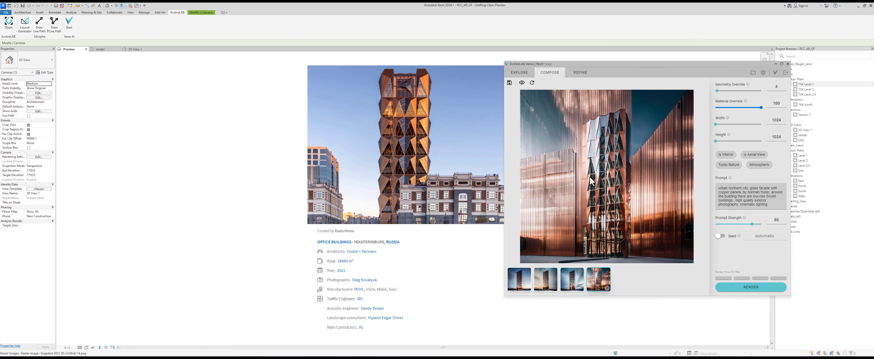
click(578, 284)
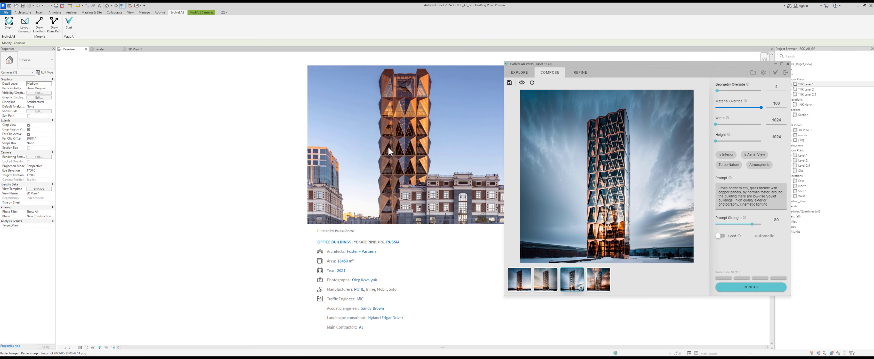
Return to 3D View 1, compare the third render with the tower model, and close Veras
click(135, 50)
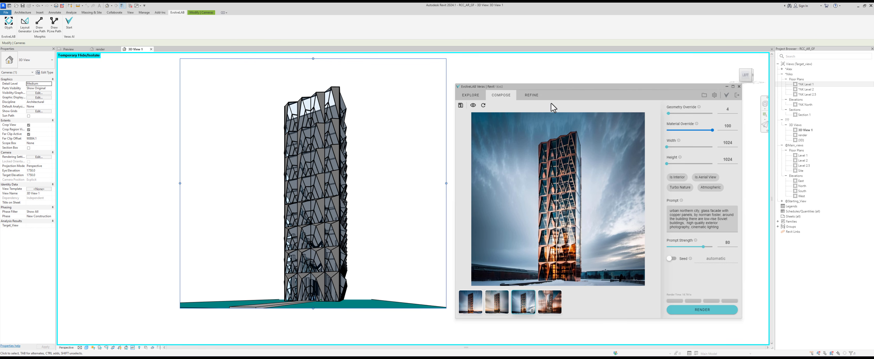
mouse_move(571, 89)
mouse_down()
mouse_move(515, 87)
mouse_move(574, 79)
mouse_up()
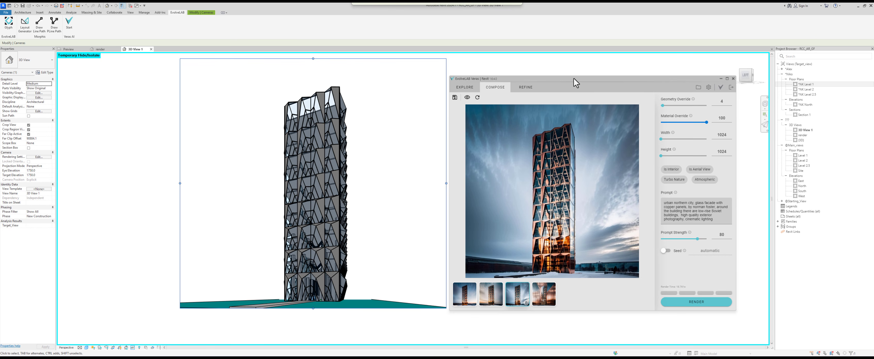
click(733, 79)
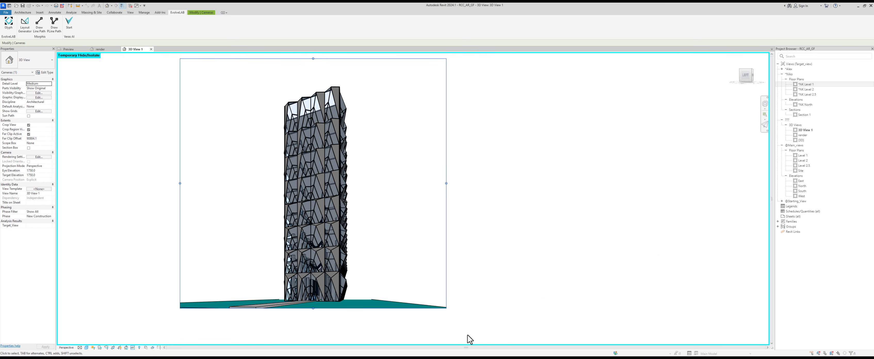
Review the curve design sheet and the apartment interior view, and switch to the Snowdon Towers commercial space camera view
mouse_move(489, 358)
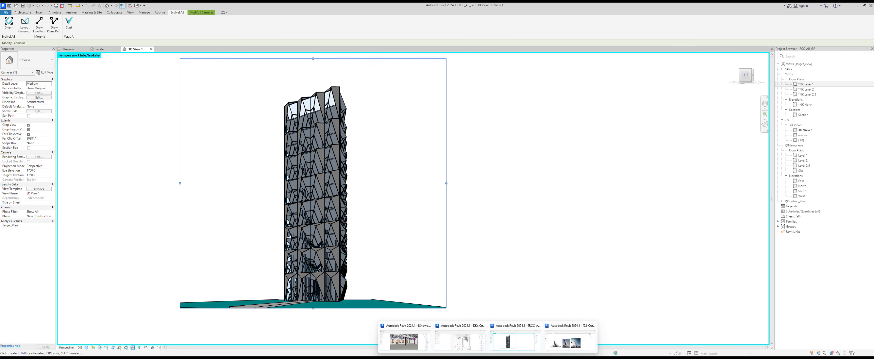
click(563, 342)
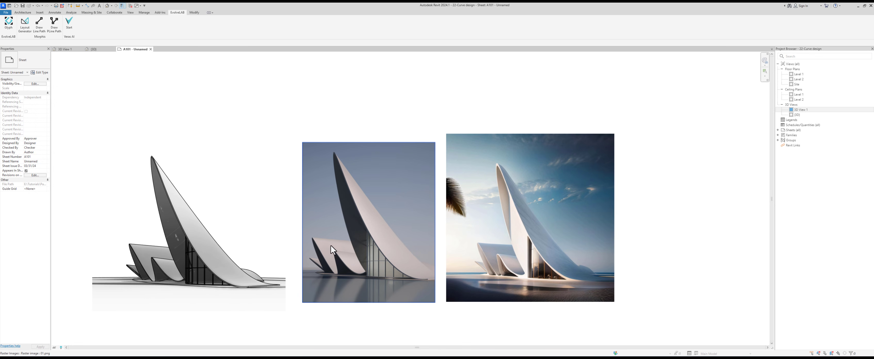
mouse_move(407, 356)
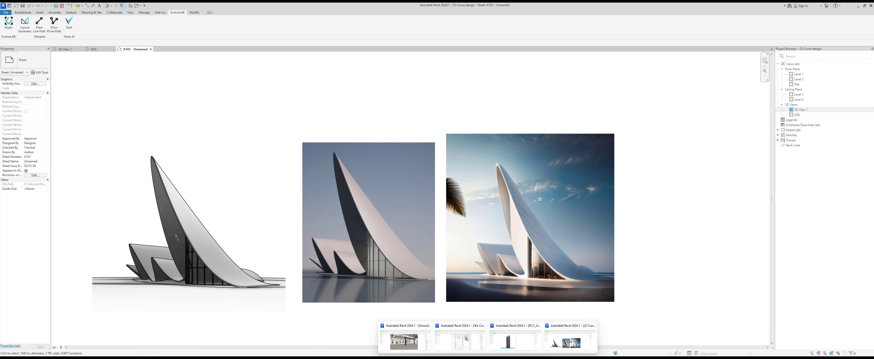
click(469, 348)
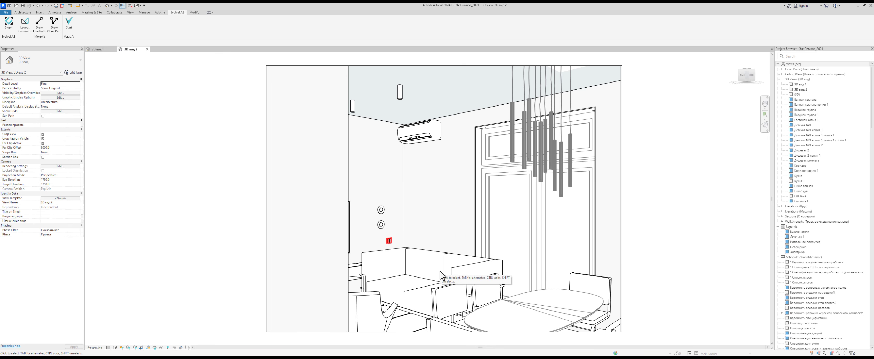
mouse_move(492, 351)
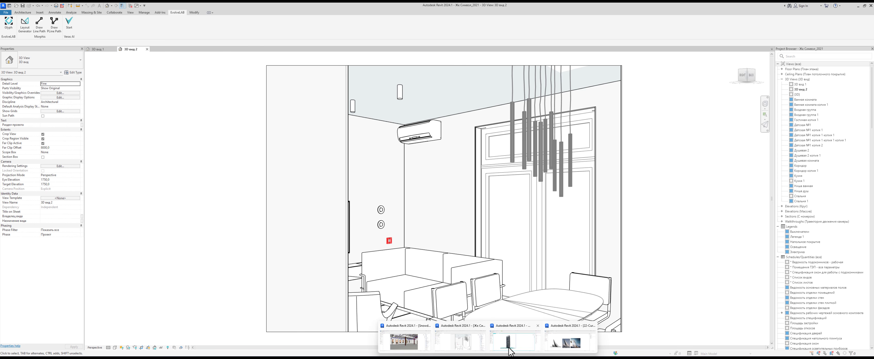
click(416, 348)
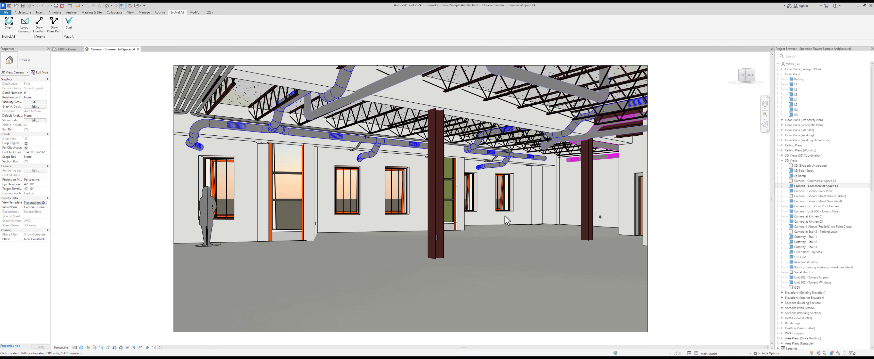
click(560, 131)
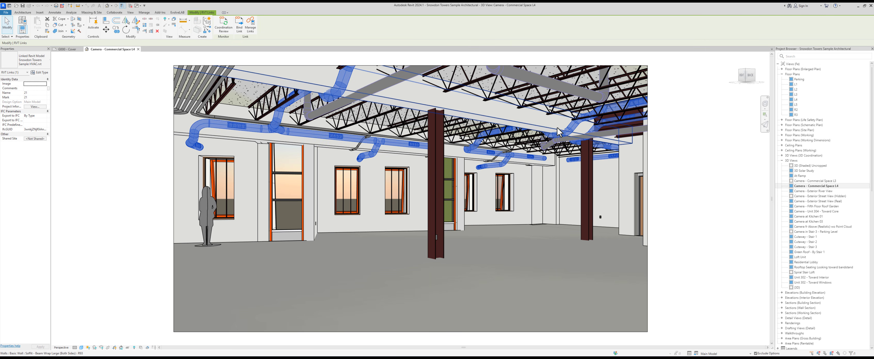
click(559, 132)
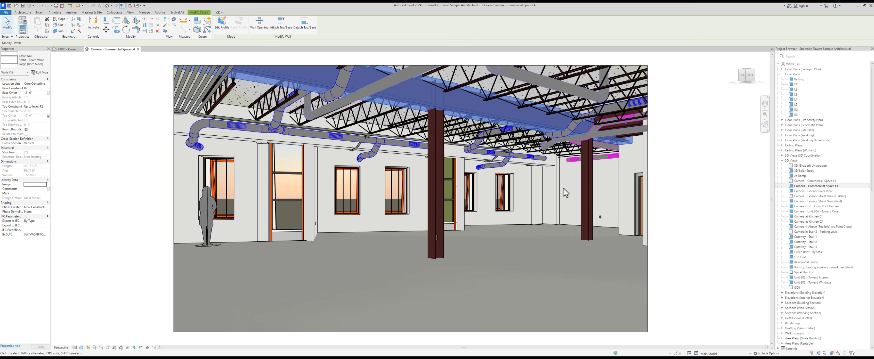
key(Escape)
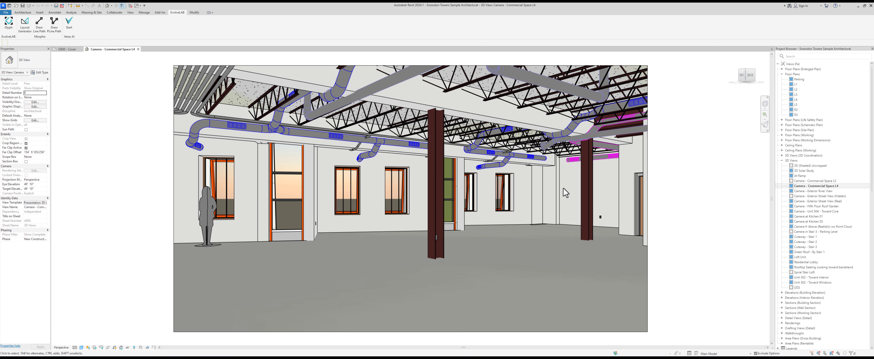